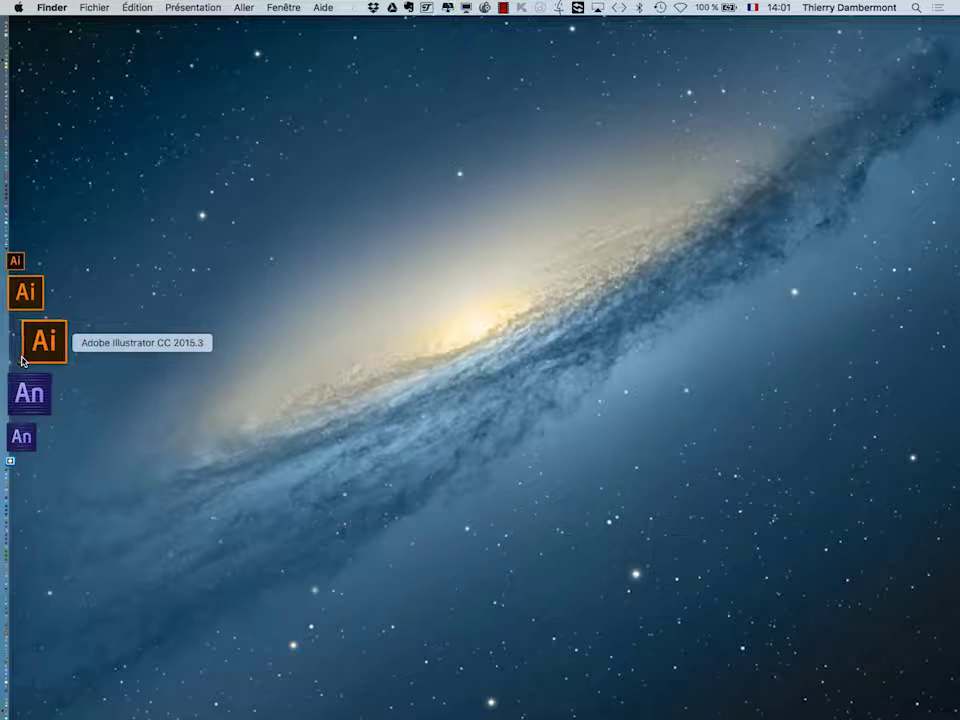
Launch Adobe Illustrator CC 2015.3 and close its start window.
left_click(23, 359)
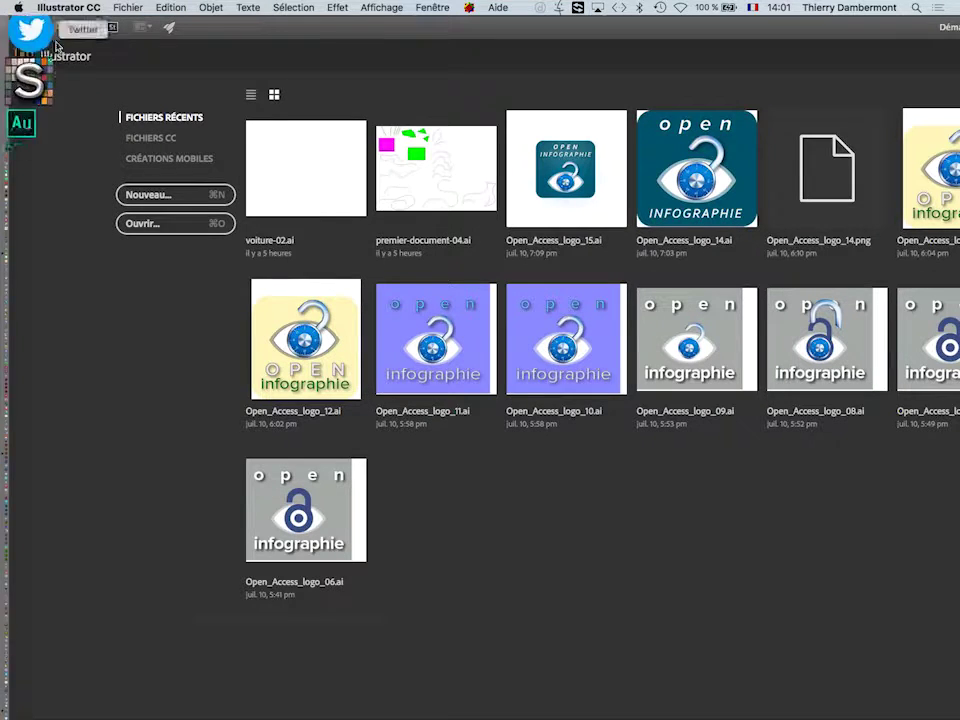
left_click_drag(253, 26, 315, 39)
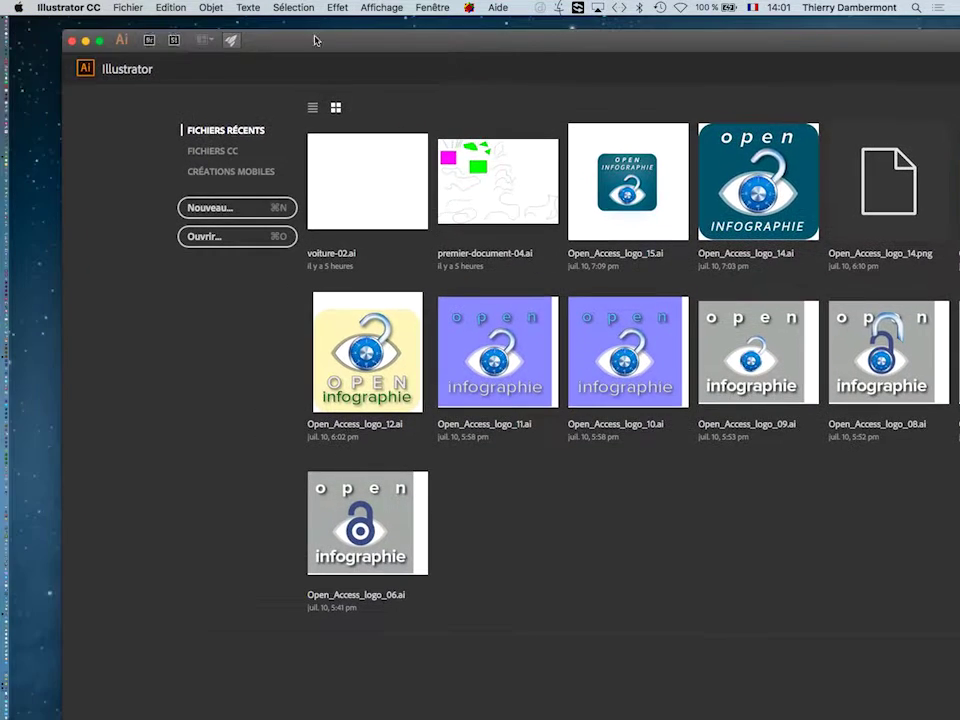
left_click(72, 41)
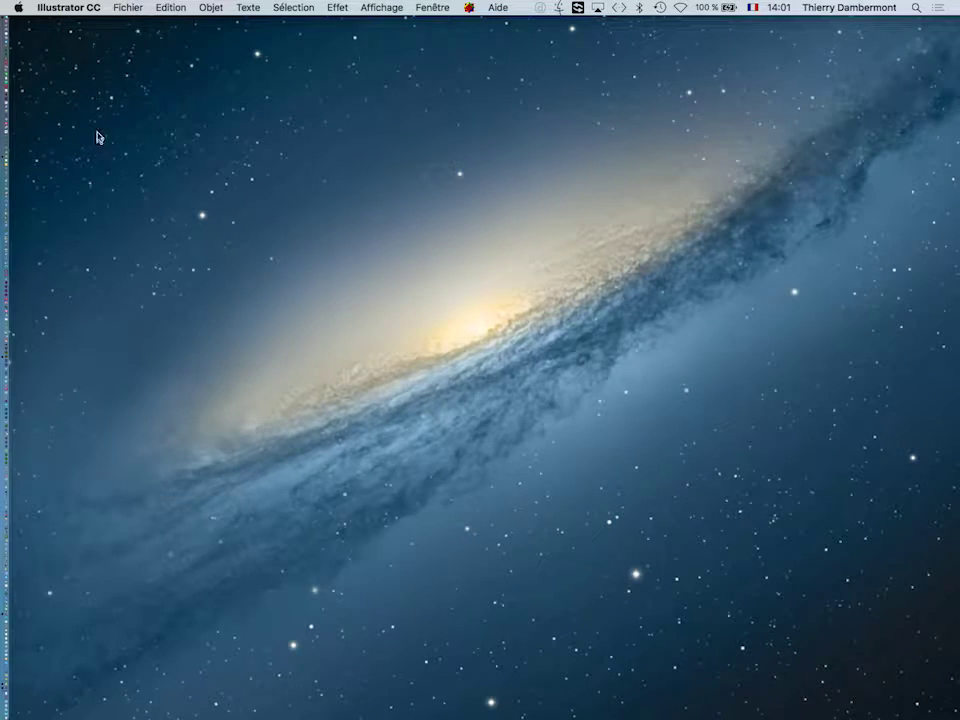
Open the cat image cat-1583522_960_720.png from the B1A2 AI folder, browsing the files as thumbnails.
left_click(128, 6)
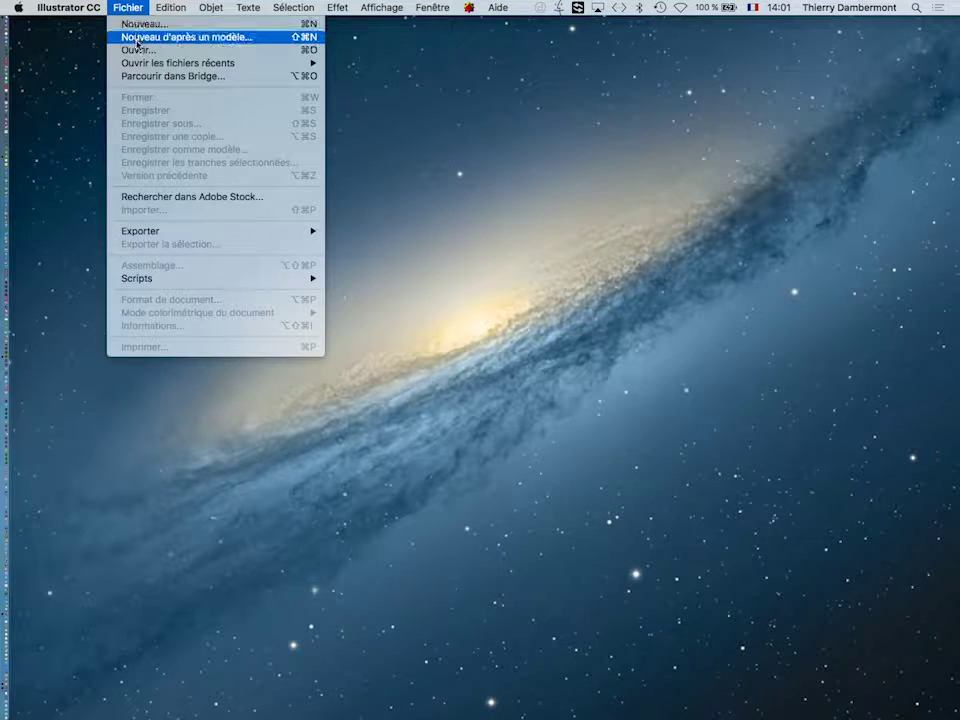
left_click(139, 50)
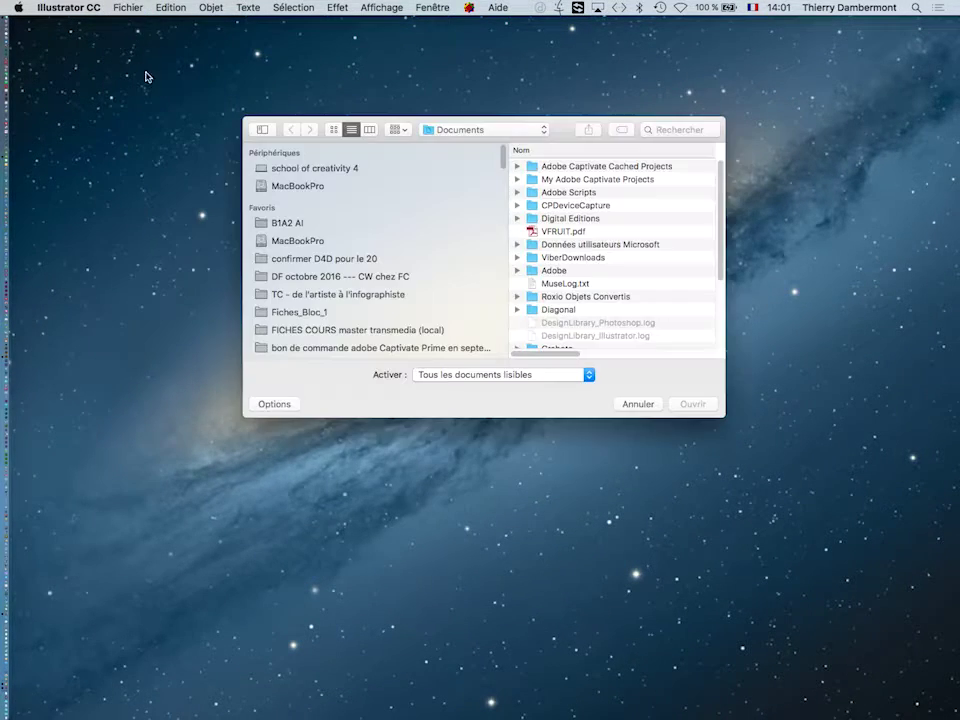
left_click(324, 223)
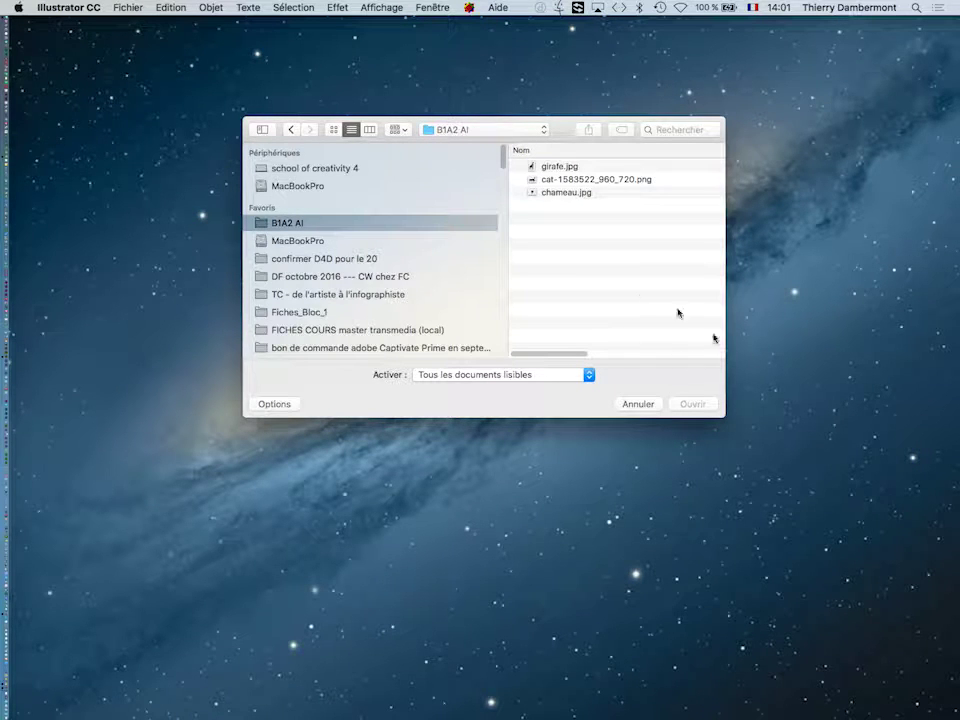
left_click_drag(726, 418, 868, 572)
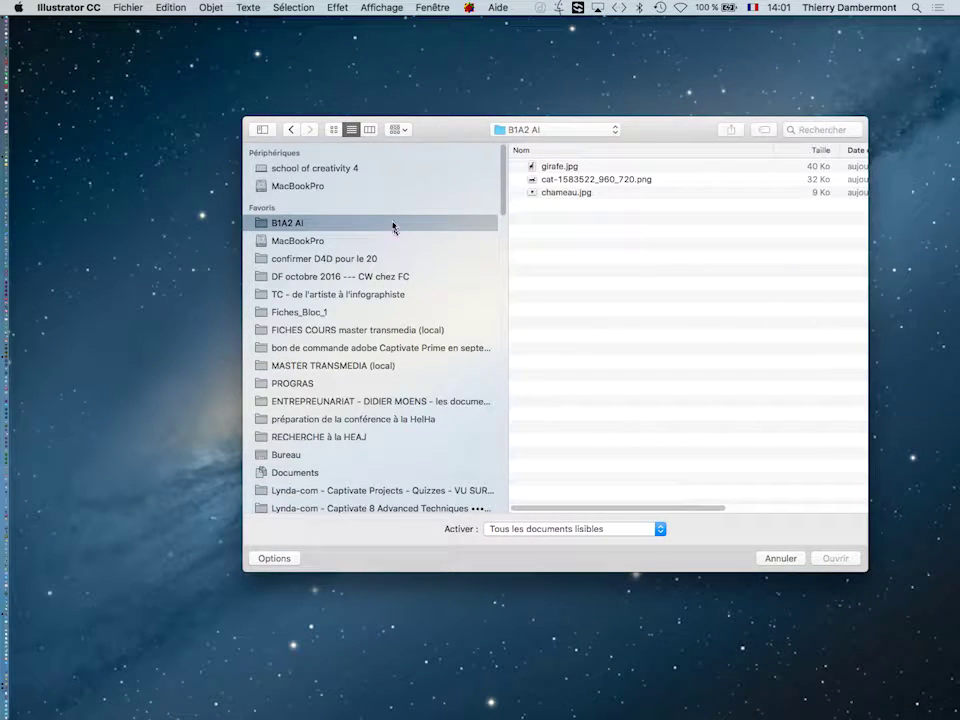
left_click(333, 129)
left_click(556, 172)
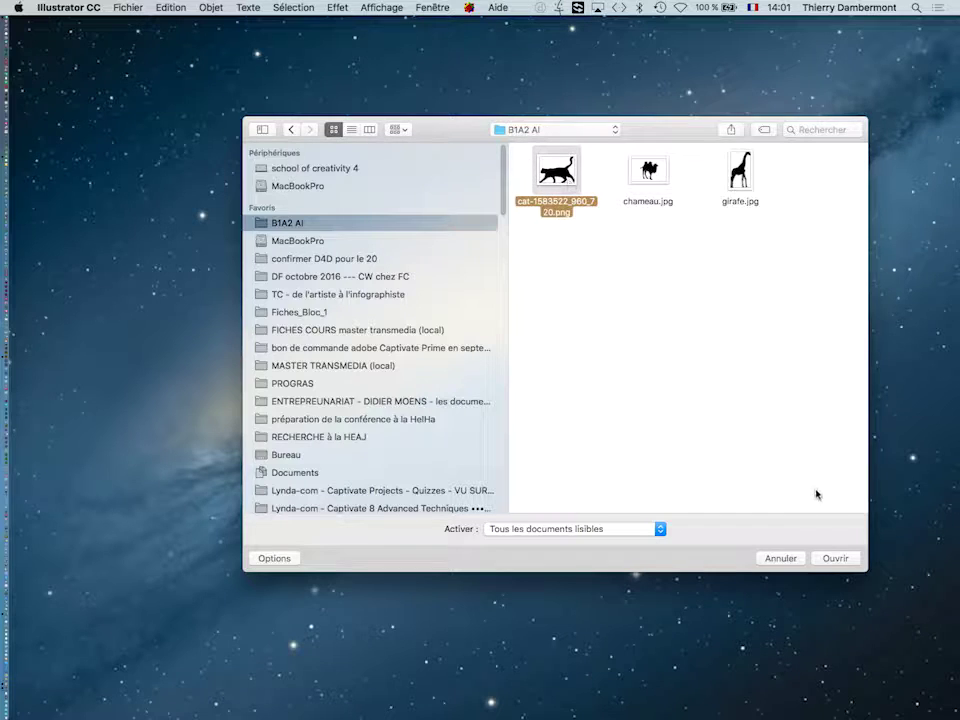
left_click(827, 559)
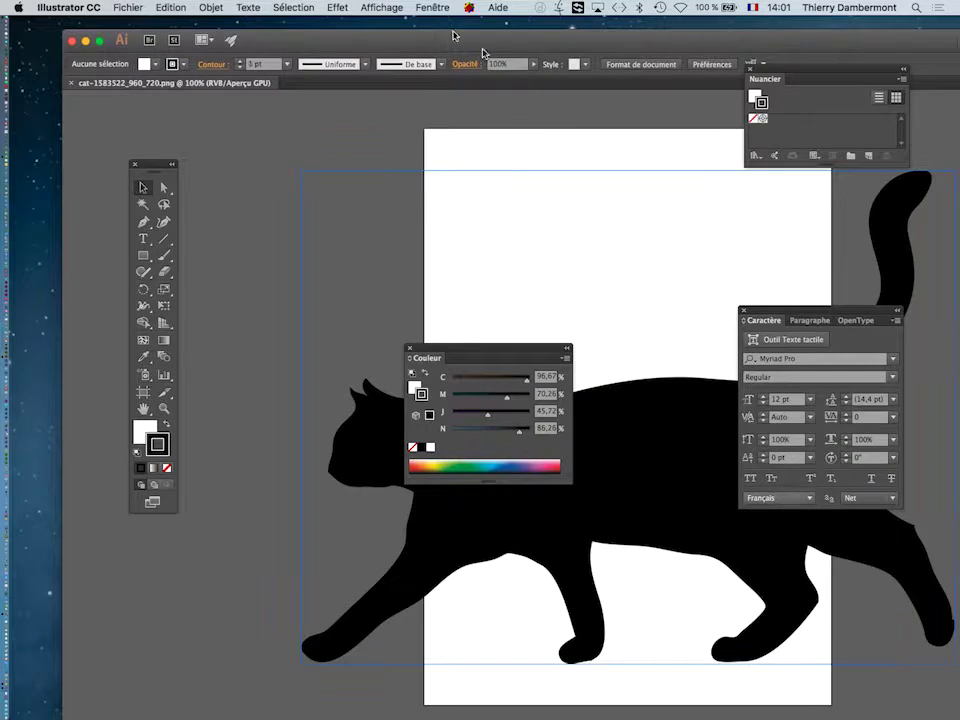
Turn off the application frame and reset the Les indispensables workspace, collapsing the Bibliothèques panel.
left_click(430, 8)
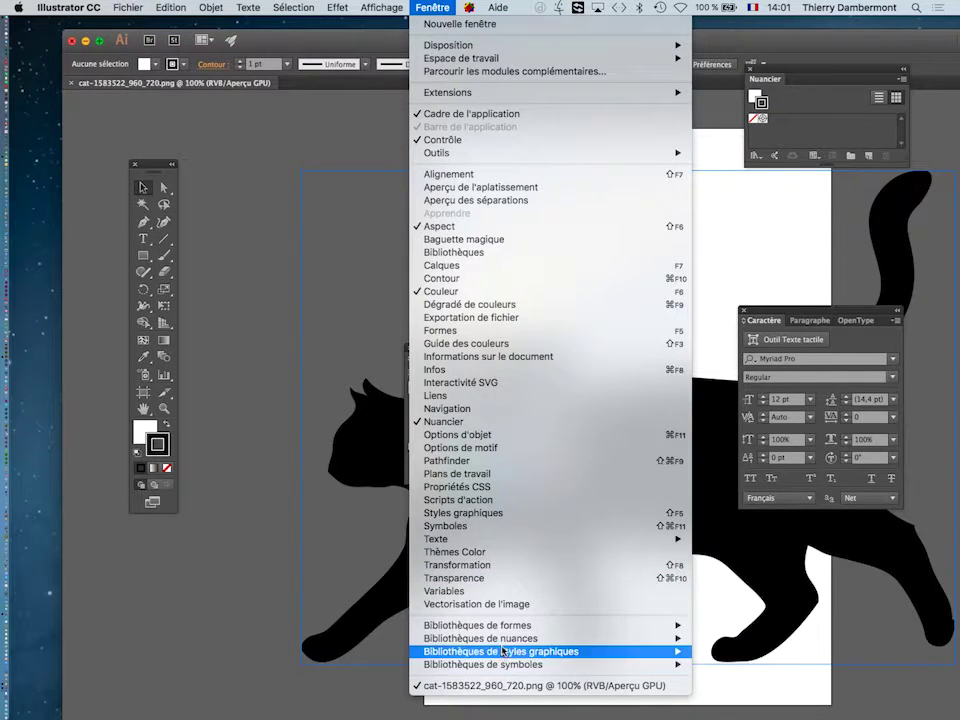
left_click(456, 115)
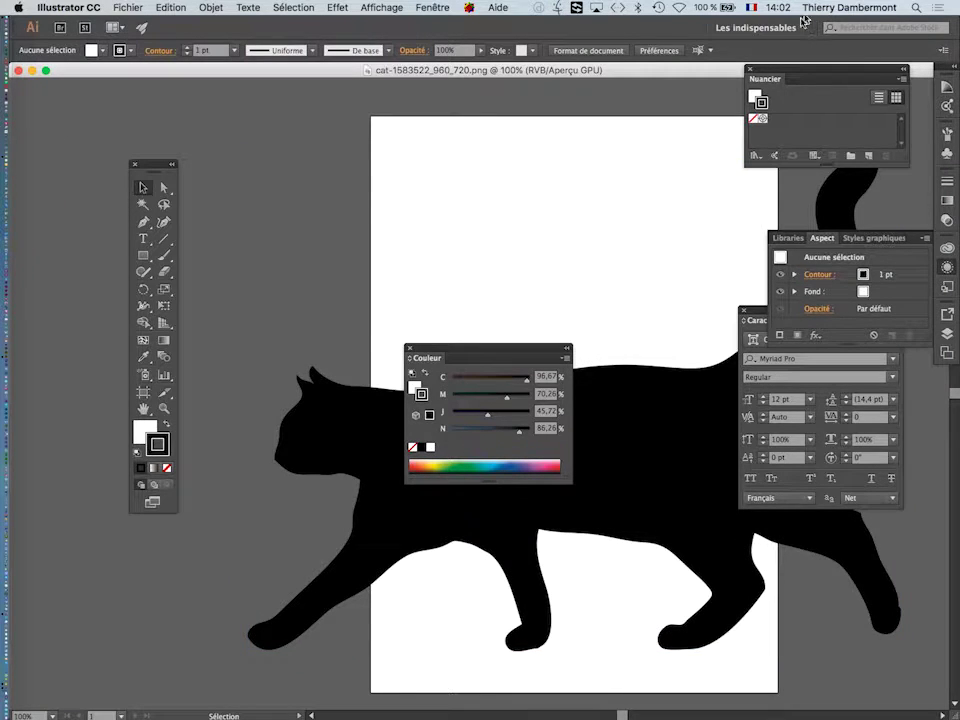
left_click(803, 22)
left_click(786, 177)
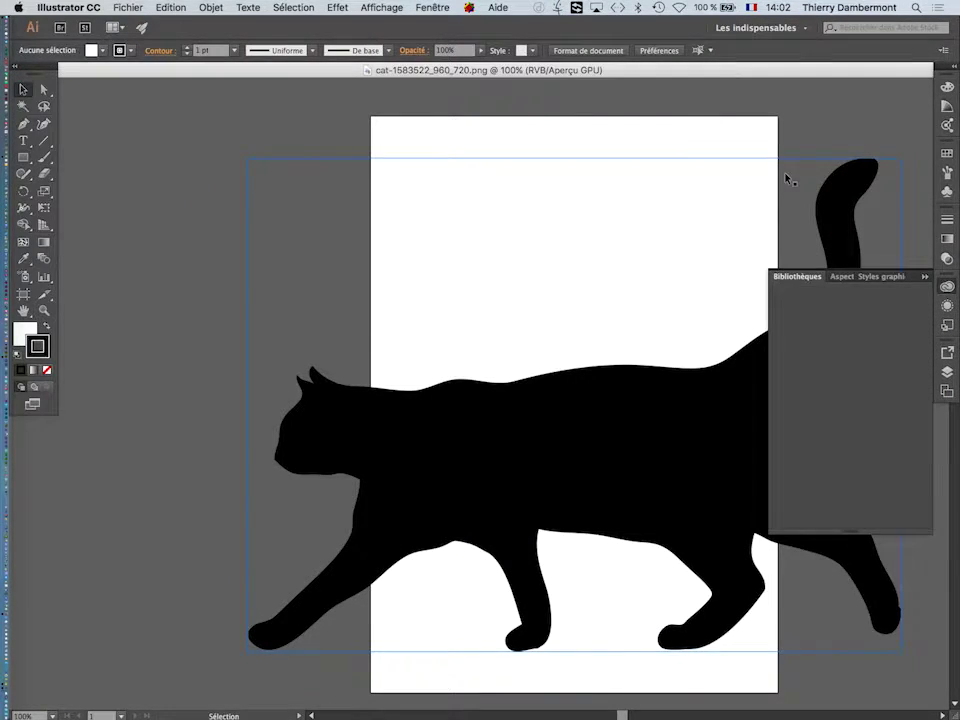
left_click(924, 276)
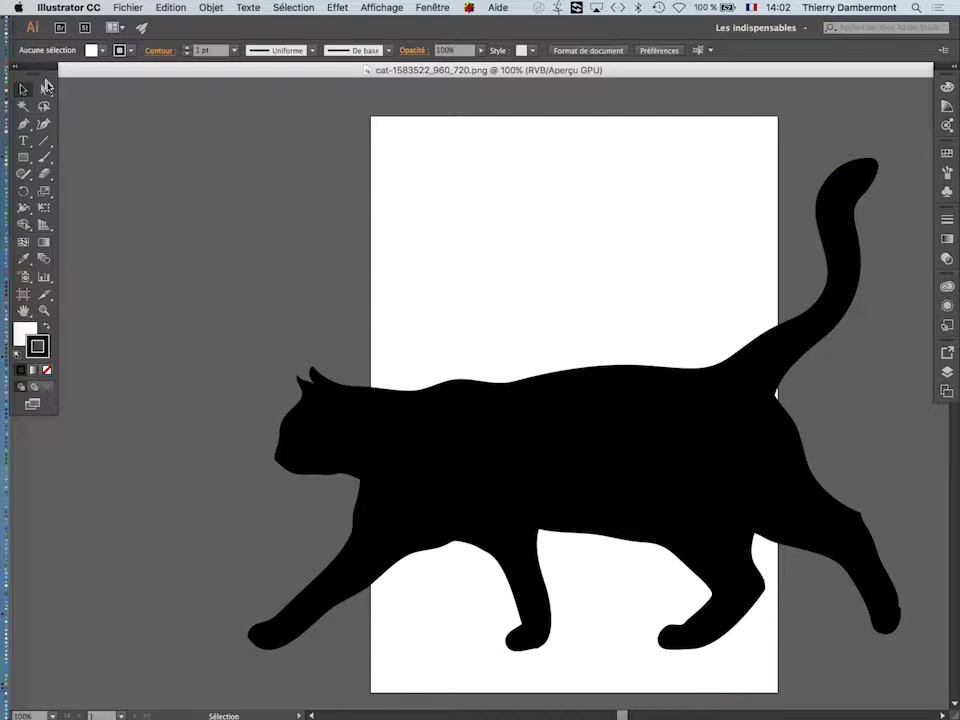
Detach the toolbox and the Nuancier panel from their docks as floating panels over the document.
left_click_drag(40, 65, 51, 97)
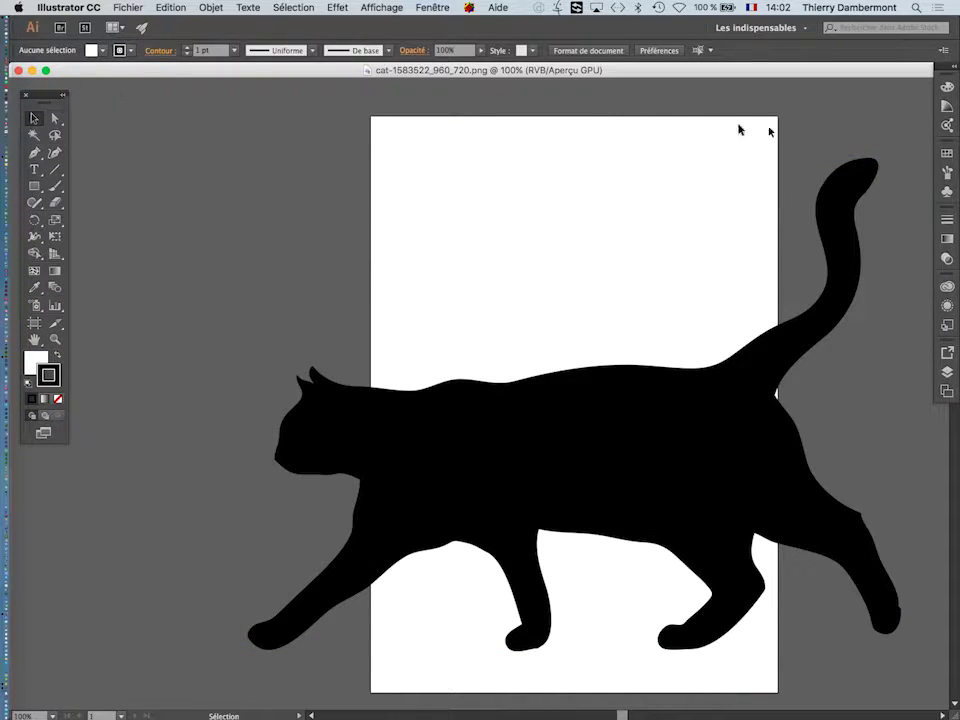
left_click(948, 153)
left_click(951, 154)
left_click(432, 7)
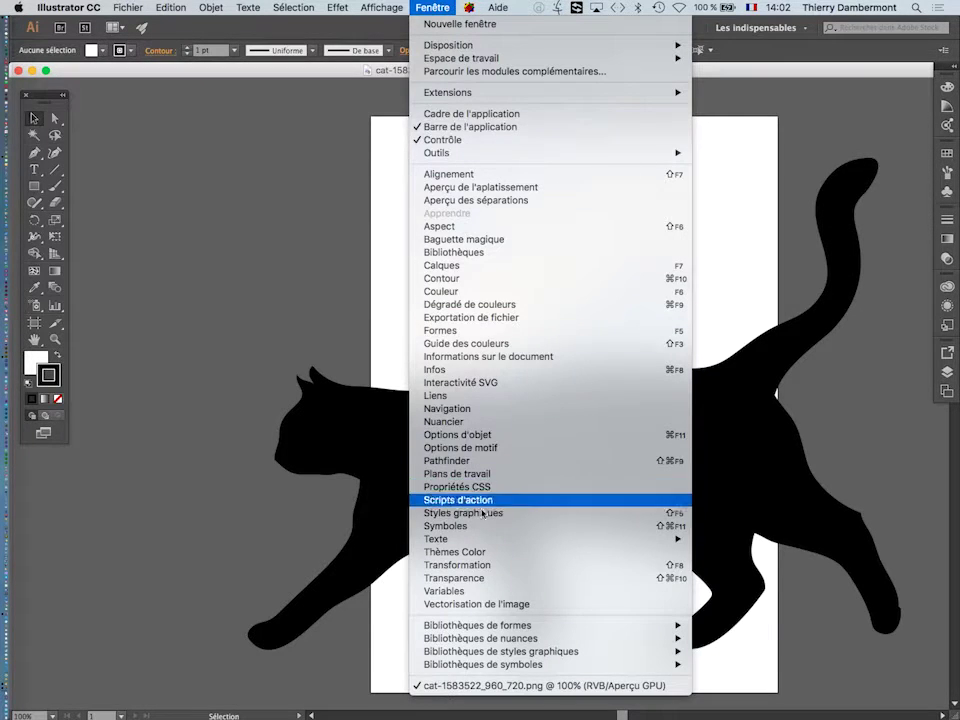
left_click(440, 421)
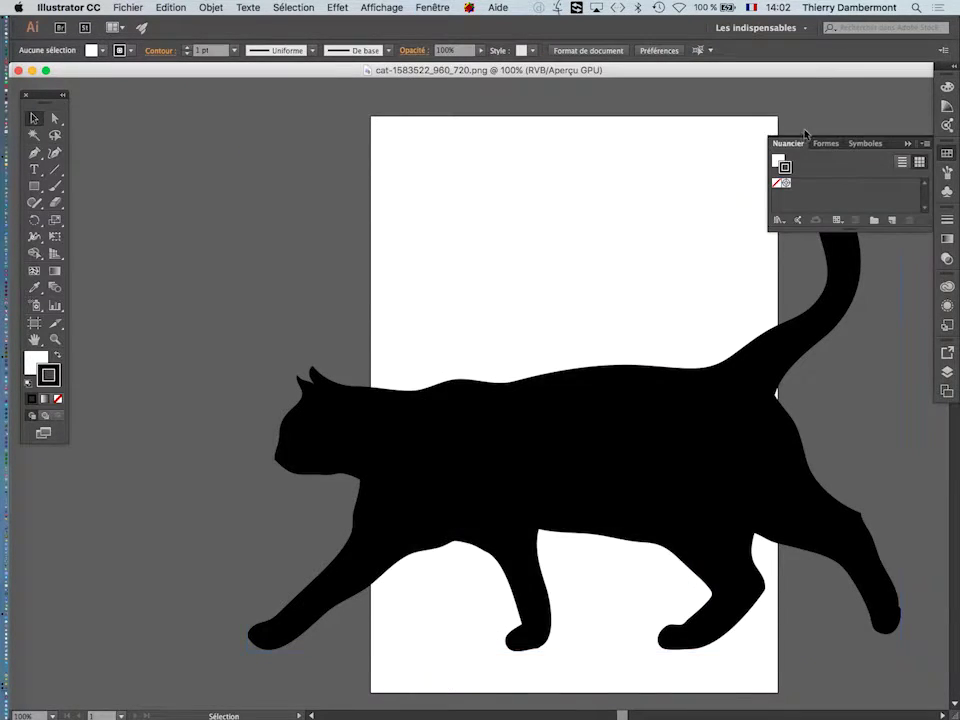
left_click_drag(788, 143, 121, 163)
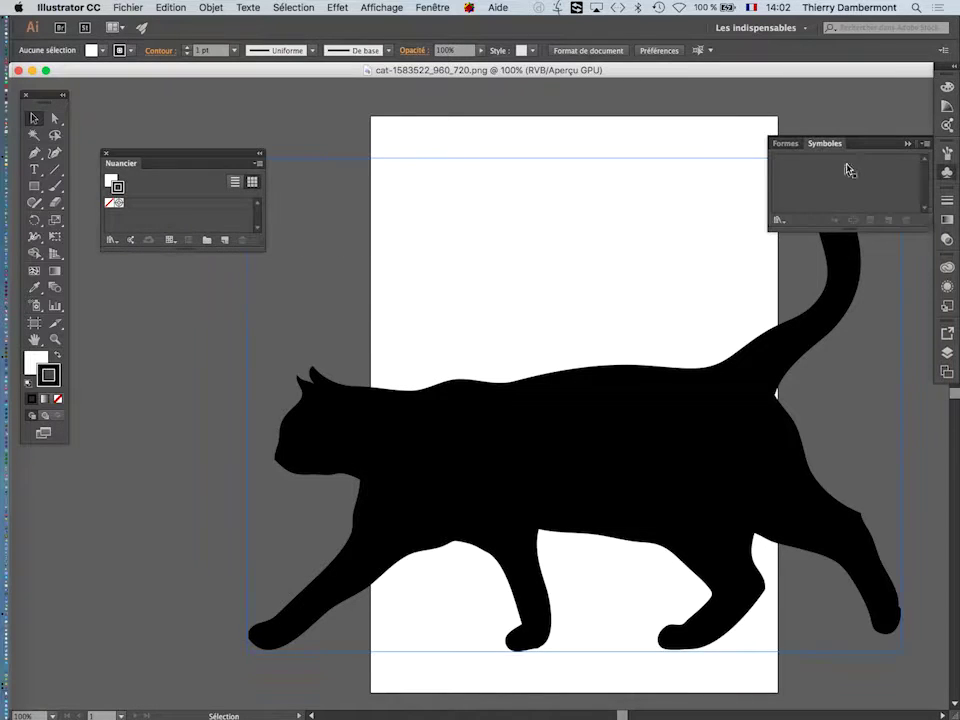
left_click(906, 143)
Show the Formes panel and detach both Formes and Symboles as separate floating panels.
left_click(430, 7)
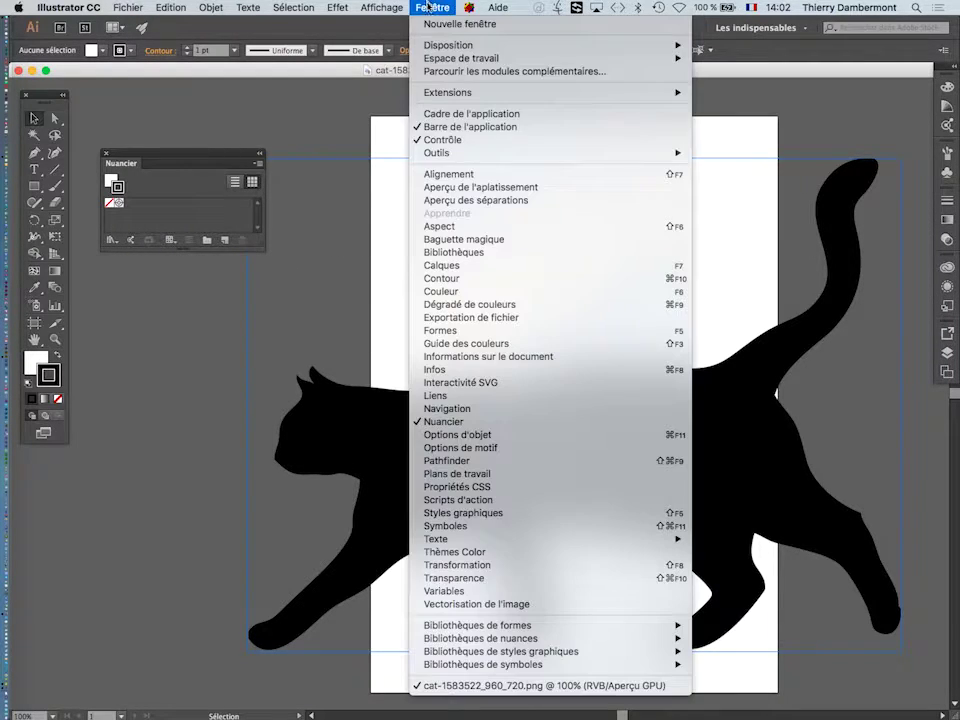
left_click(465, 332)
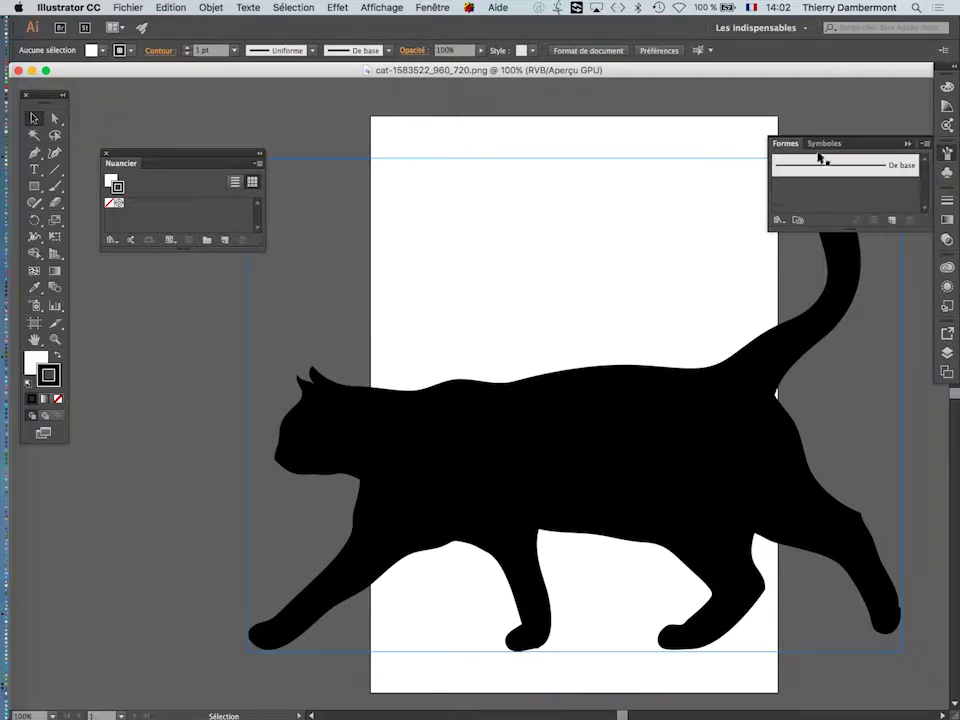
left_click_drag(790, 145, 311, 313)
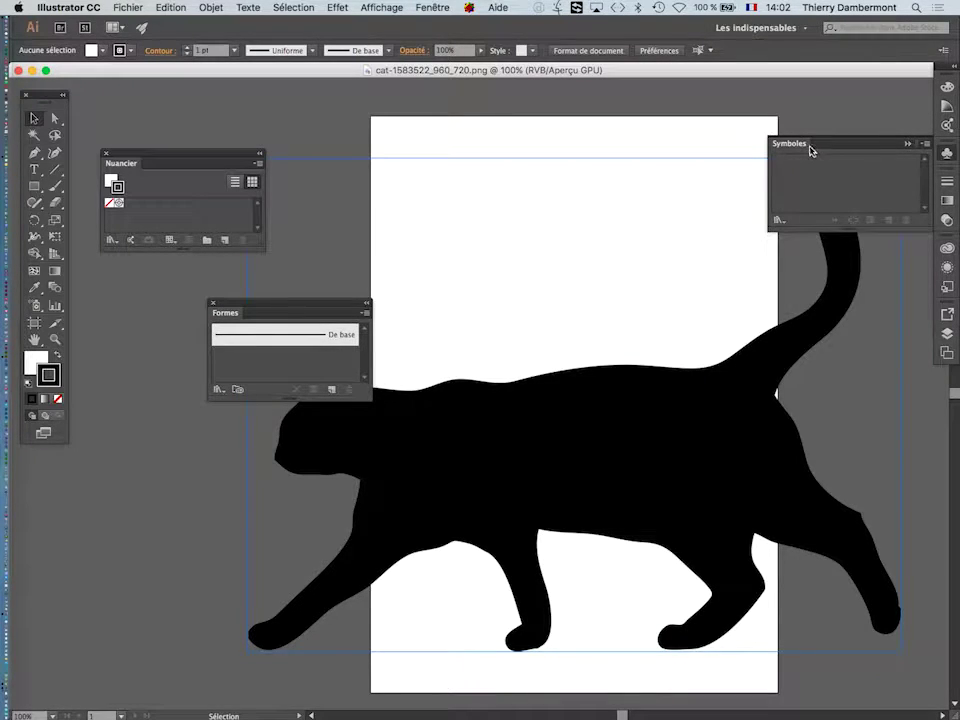
left_click_drag(810, 148, 492, 203)
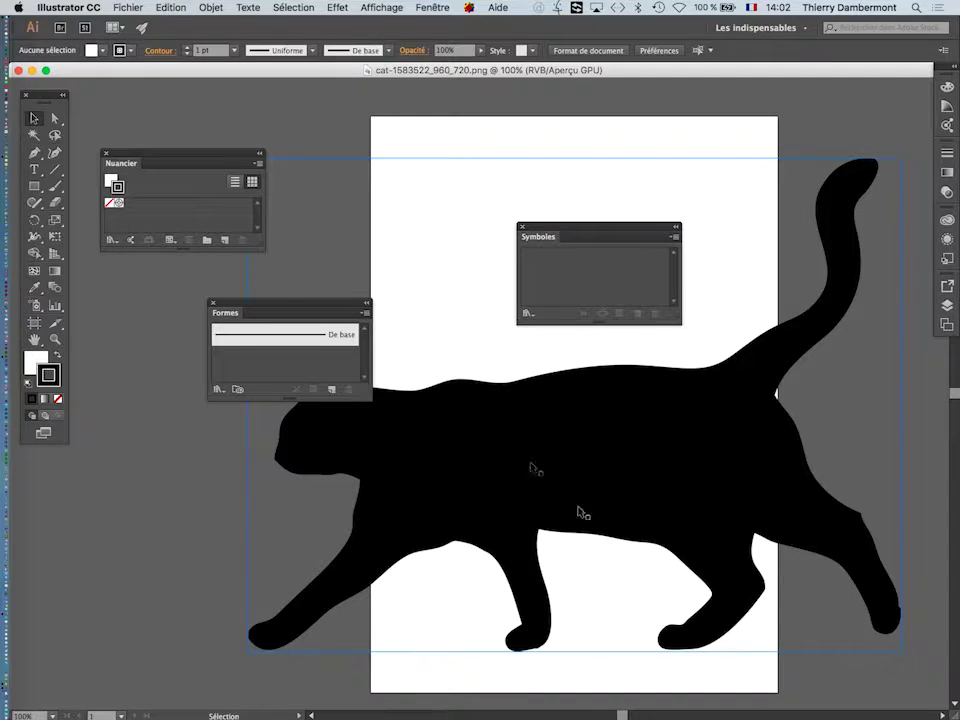
Set the user interface brightness to Très claire in the preferences.
left_click(80, 8)
mouse_move(100, 45)
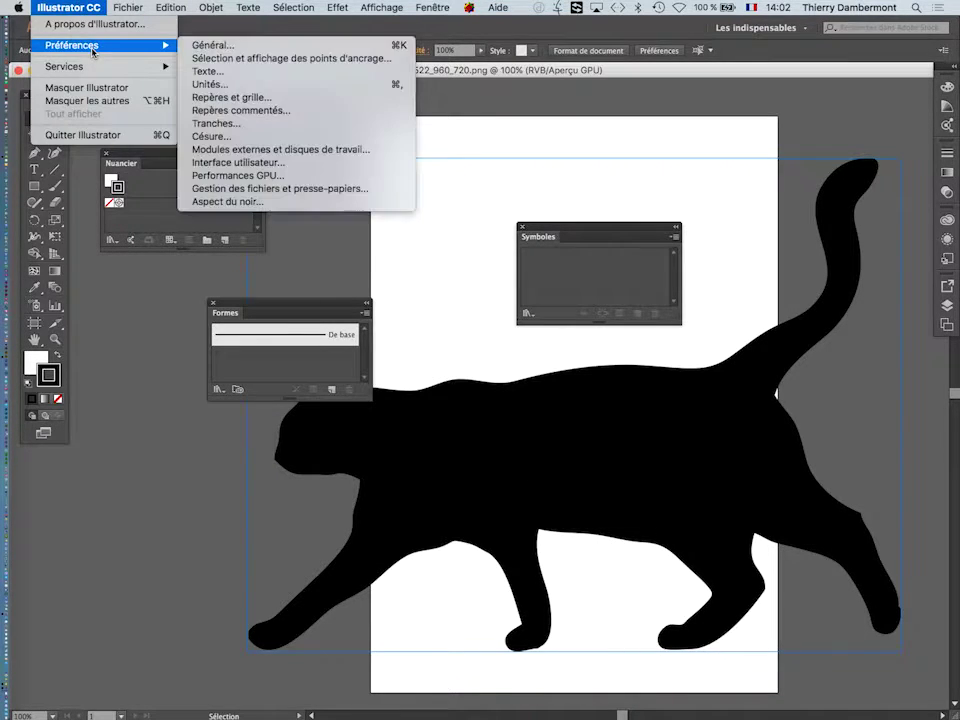
left_click(265, 162)
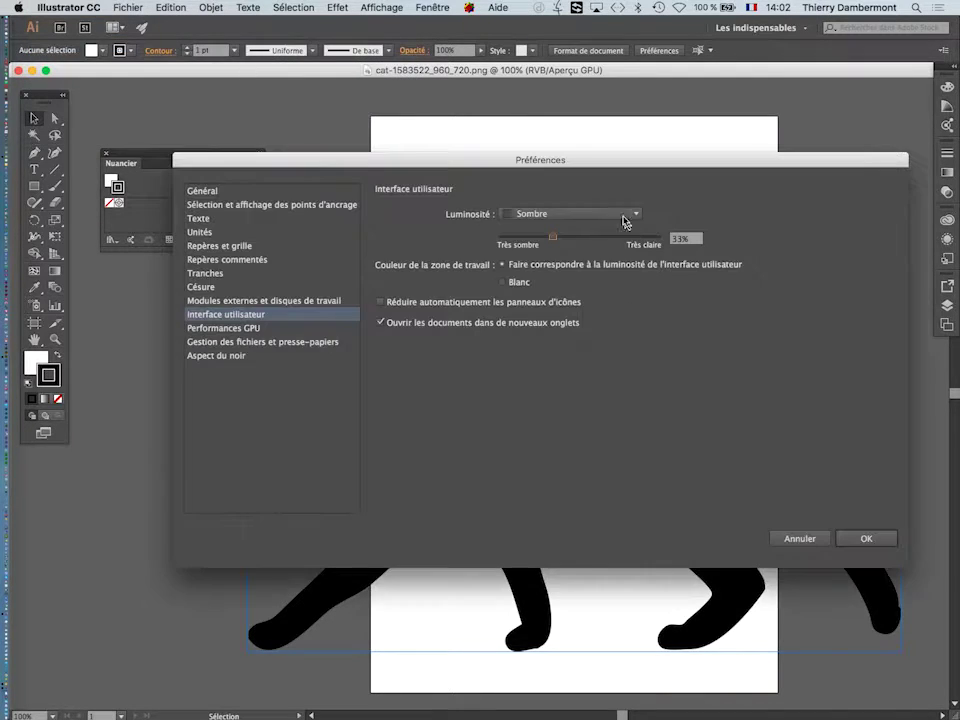
left_click(598, 216)
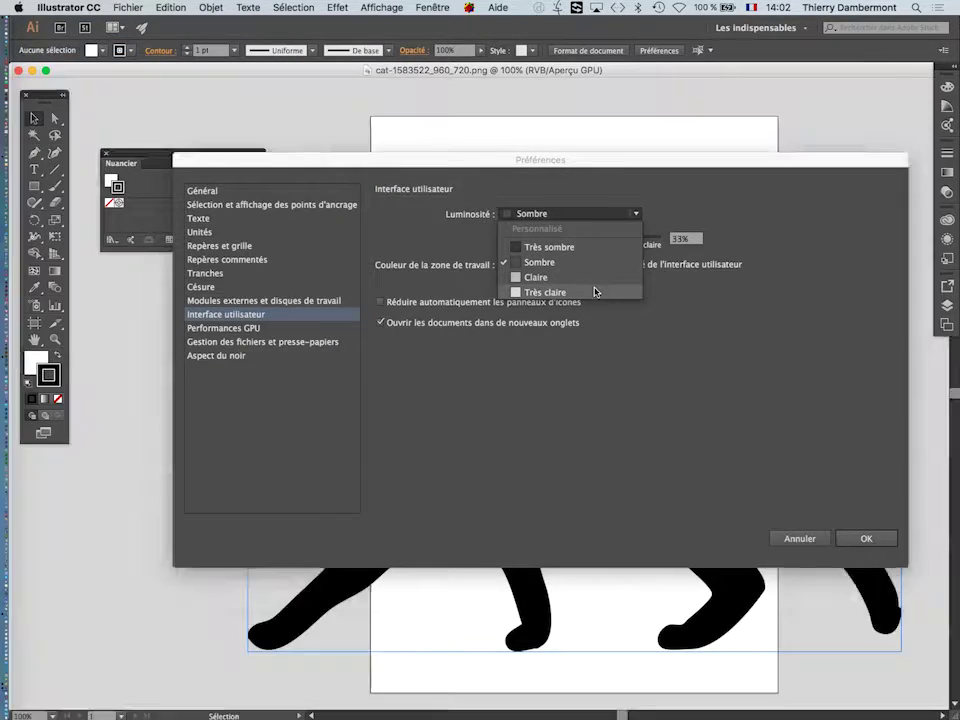
left_click(596, 292)
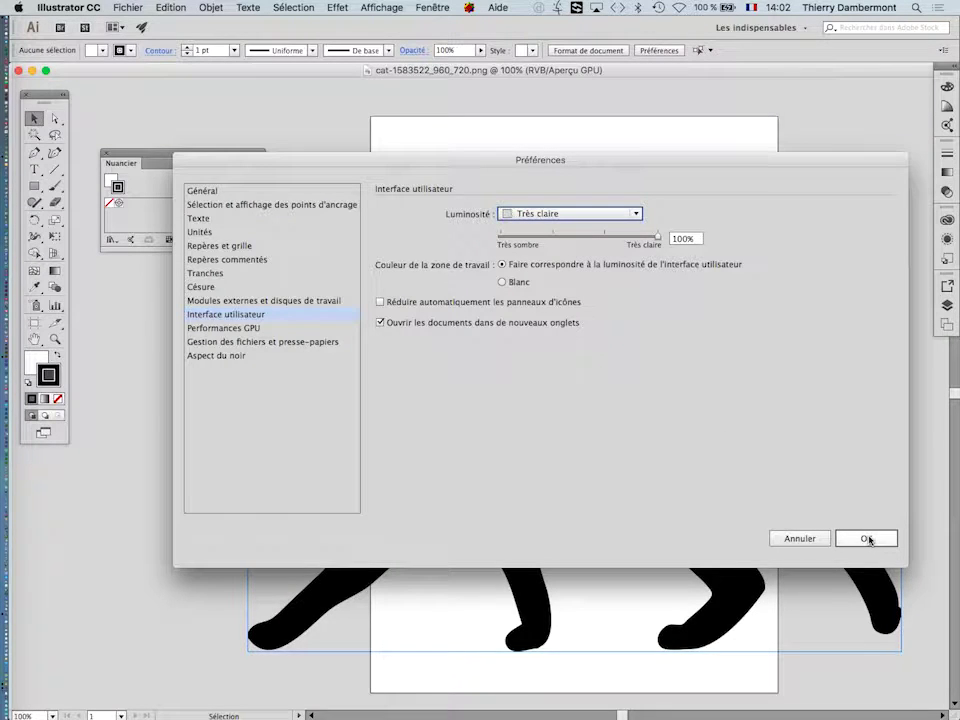
left_click(866, 539)
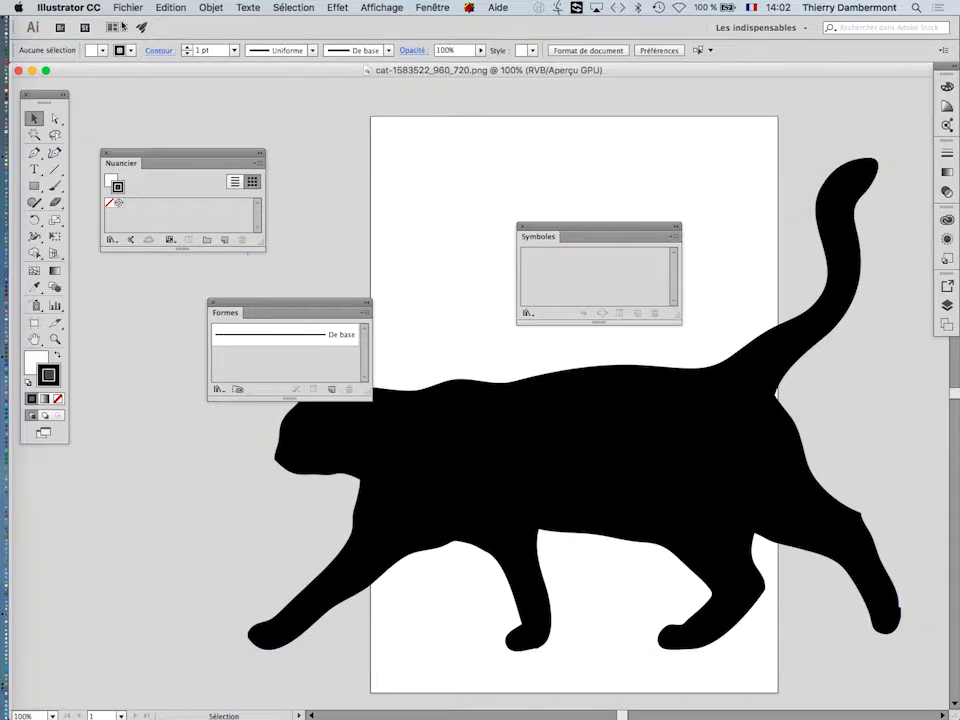
Close the cat document and restore the Les indispensables workspace layout with the Bibliothèques panel collapsed.
left_click(17, 71)
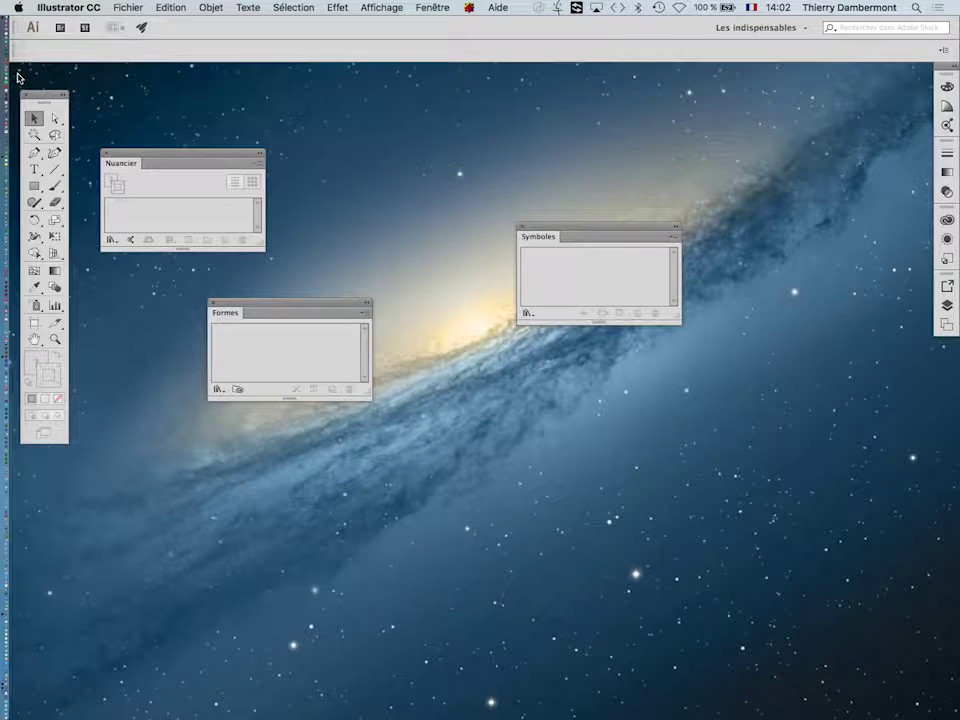
left_click(789, 29)
left_click(803, 175)
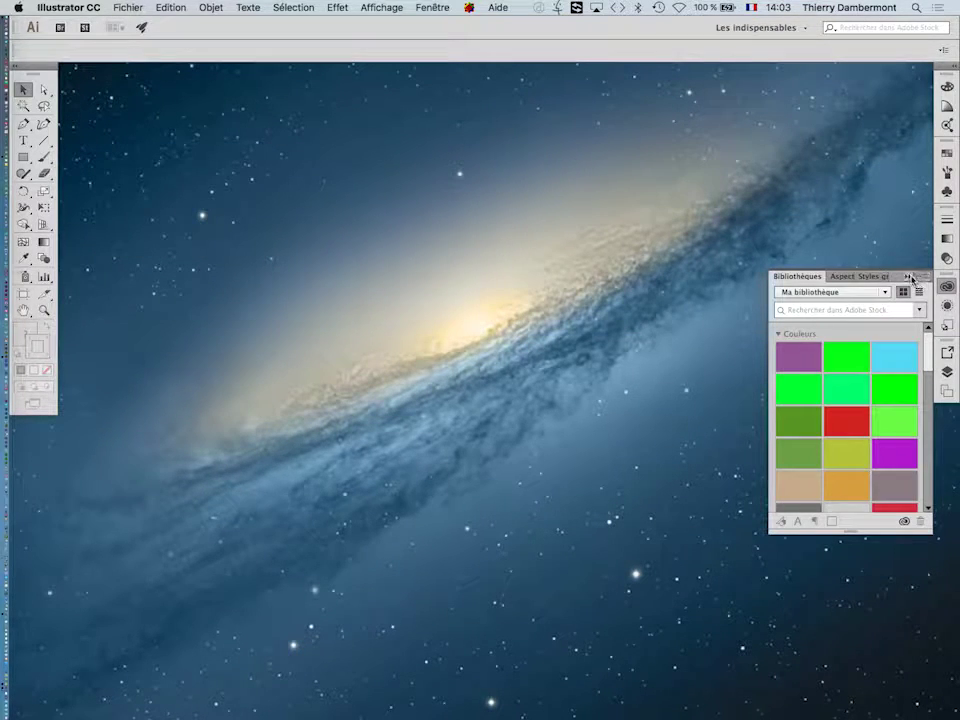
left_click(912, 279)
Start a new document using the Impression profile.
left_click(129, 7)
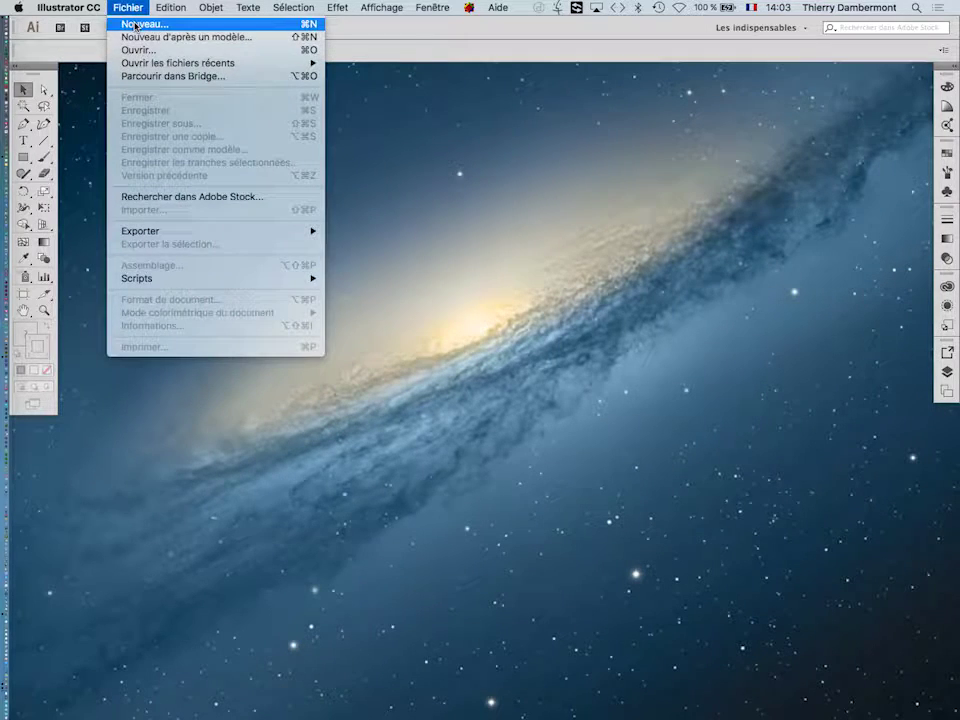
left_click(135, 25)
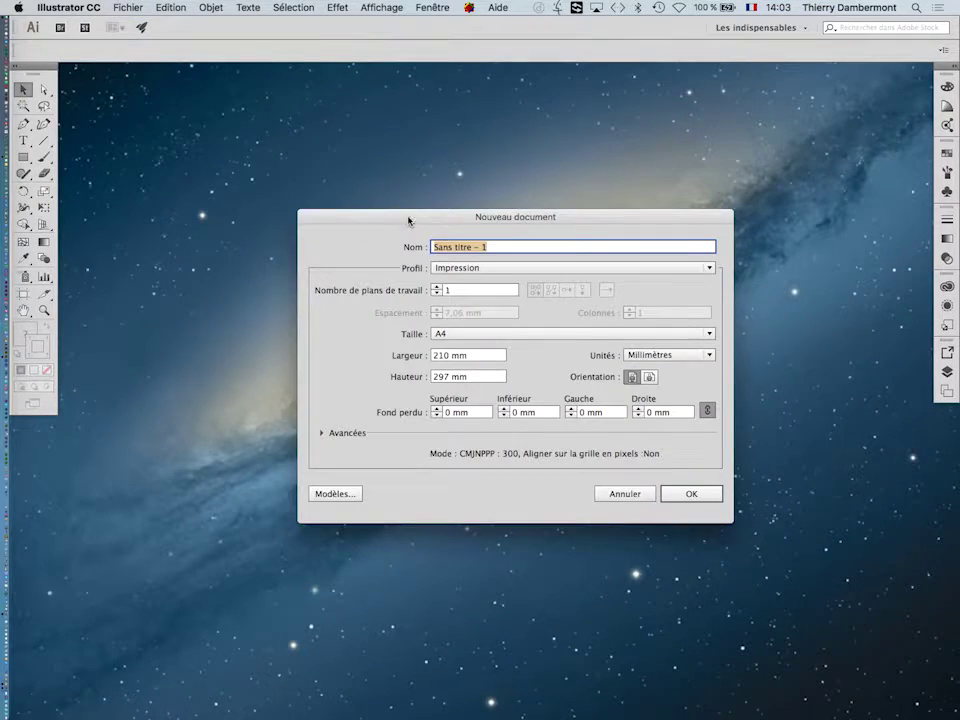
left_click_drag(408, 220, 307, 126)
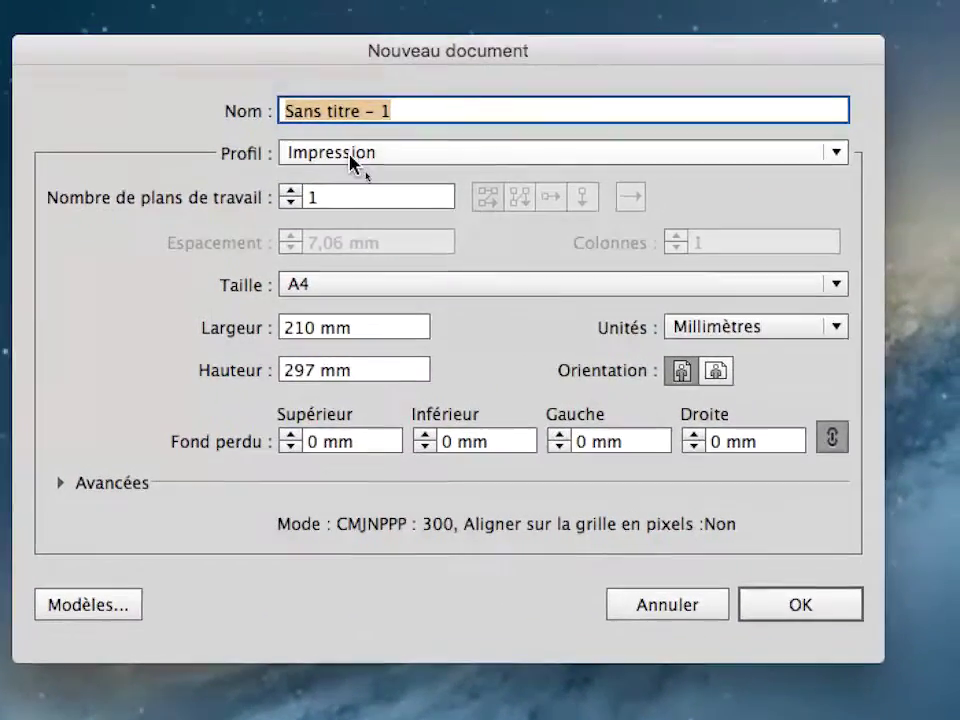
left_click(372, 114)
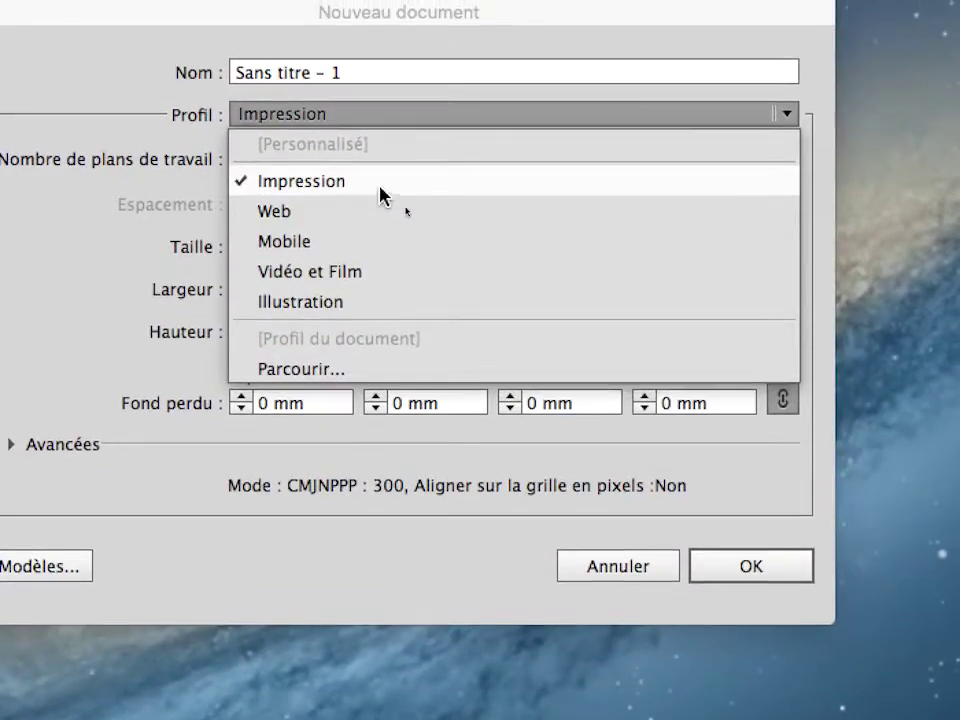
left_click(380, 168)
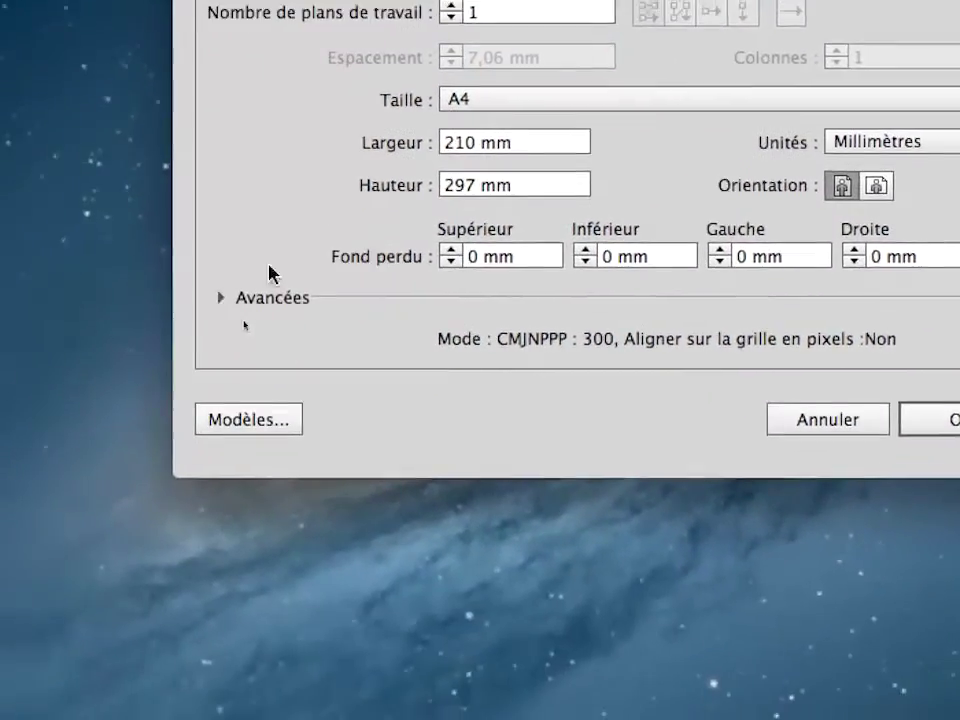
Set the new document's colour mode to RVB in the advanced options.
left_click(222, 299)
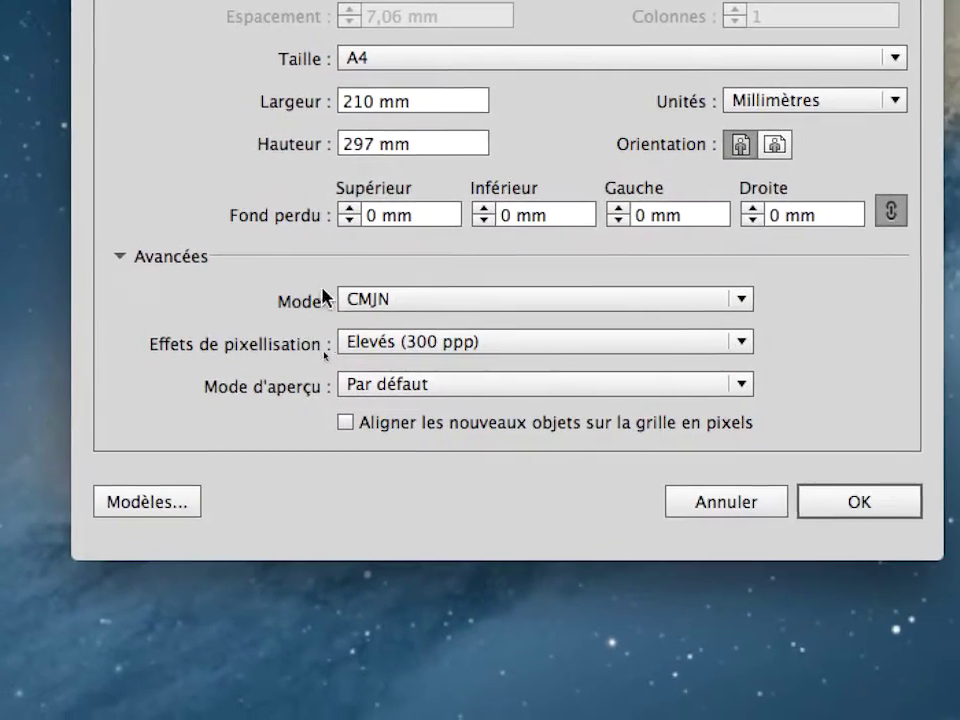
left_click(336, 298)
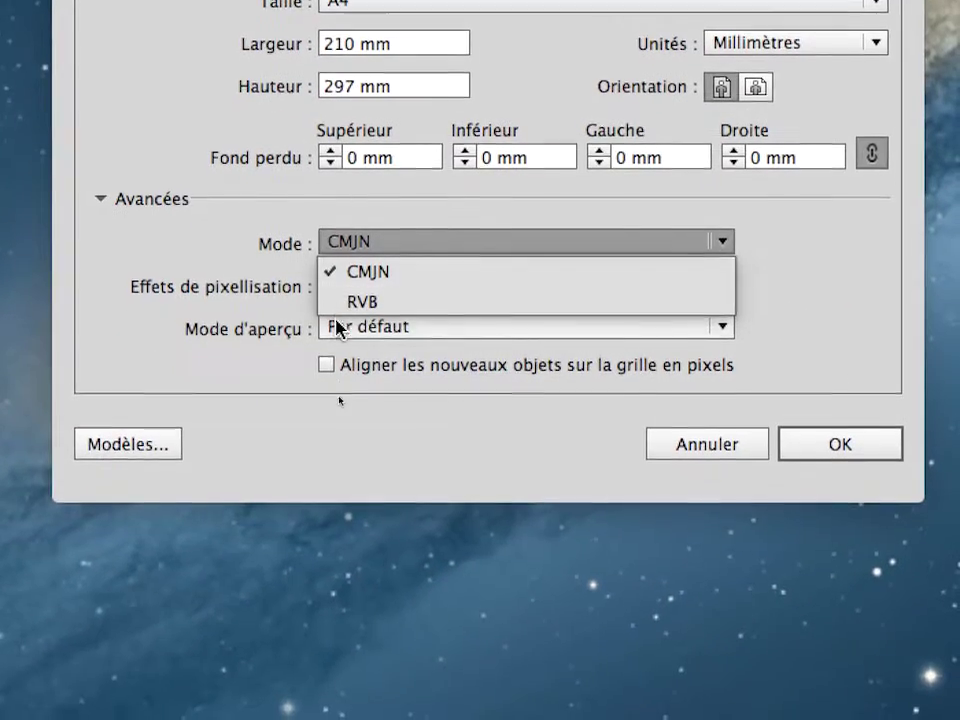
left_click(343, 355)
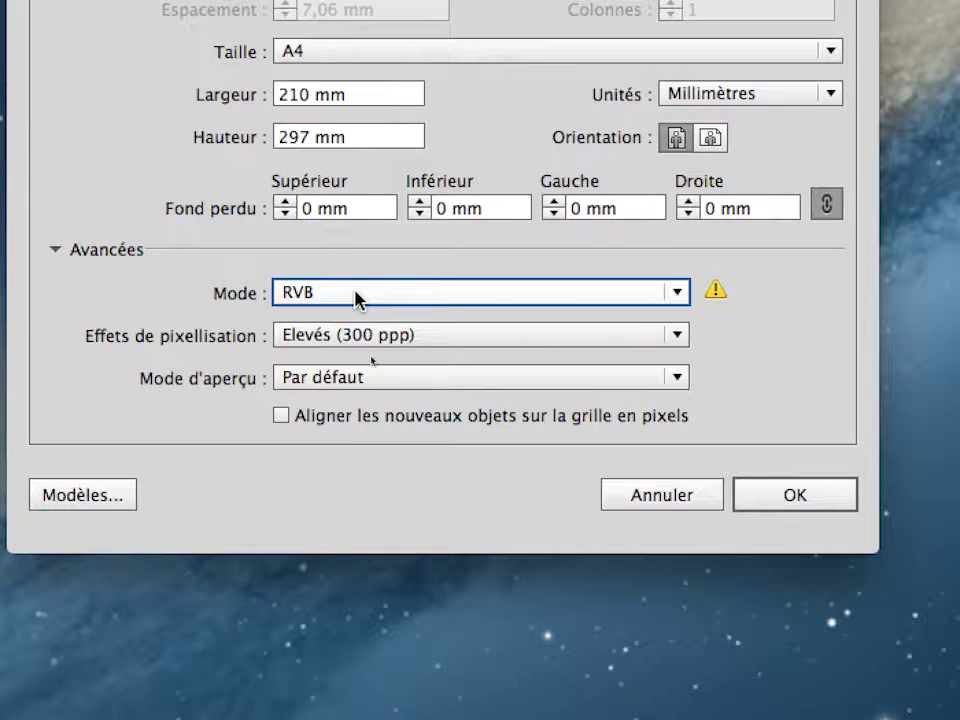
Switch the document's colour mode to CMJN and back to RVB.
left_click(357, 295)
left_click(362, 315)
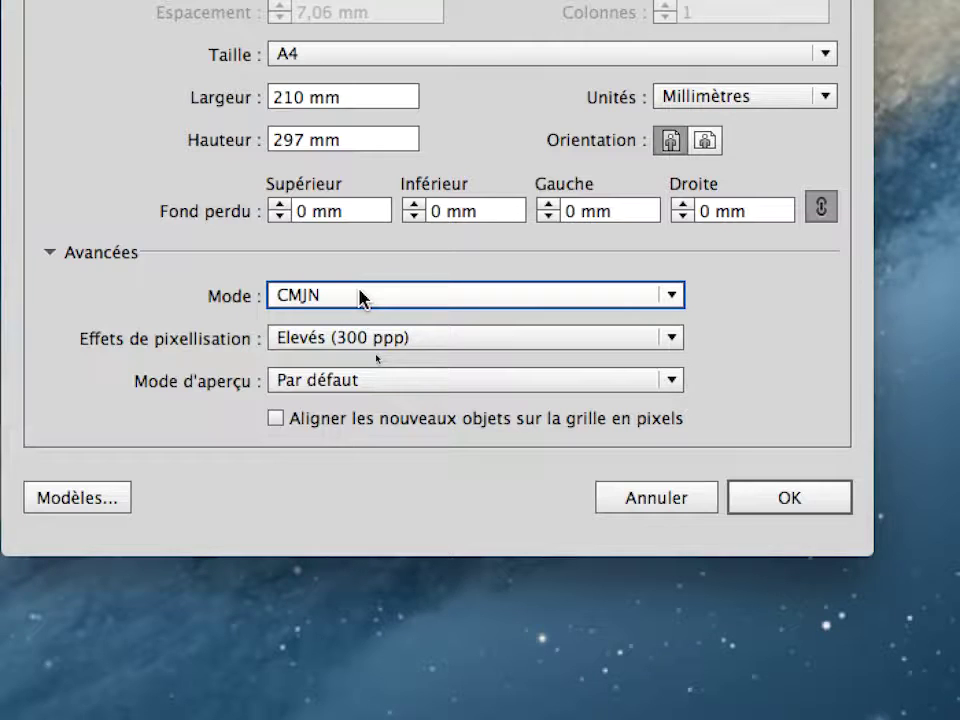
left_click(362, 297)
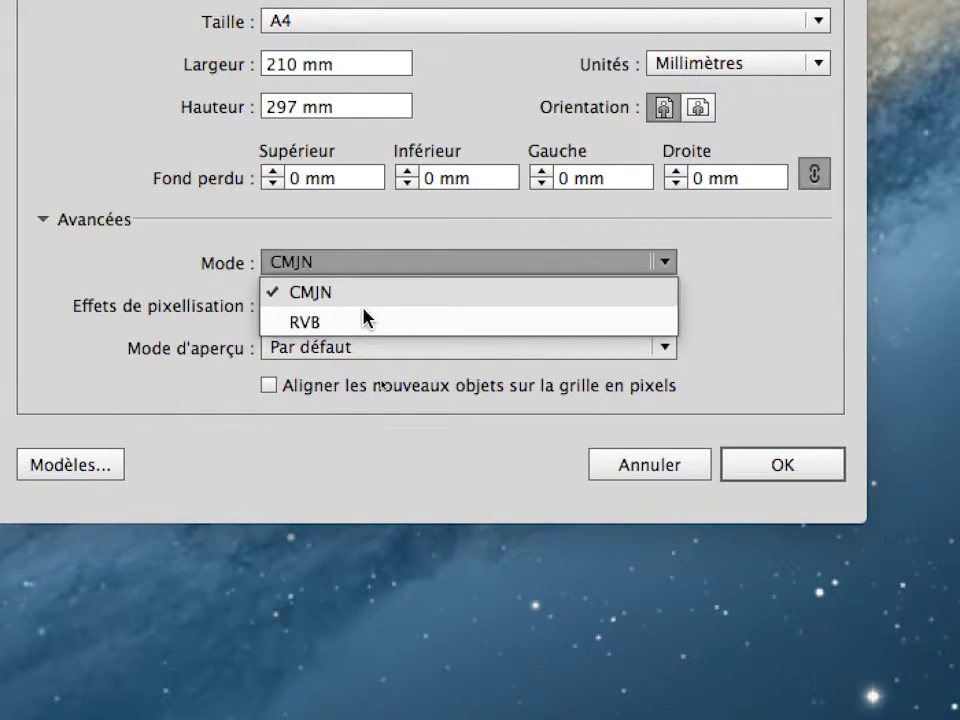
left_click(374, 352)
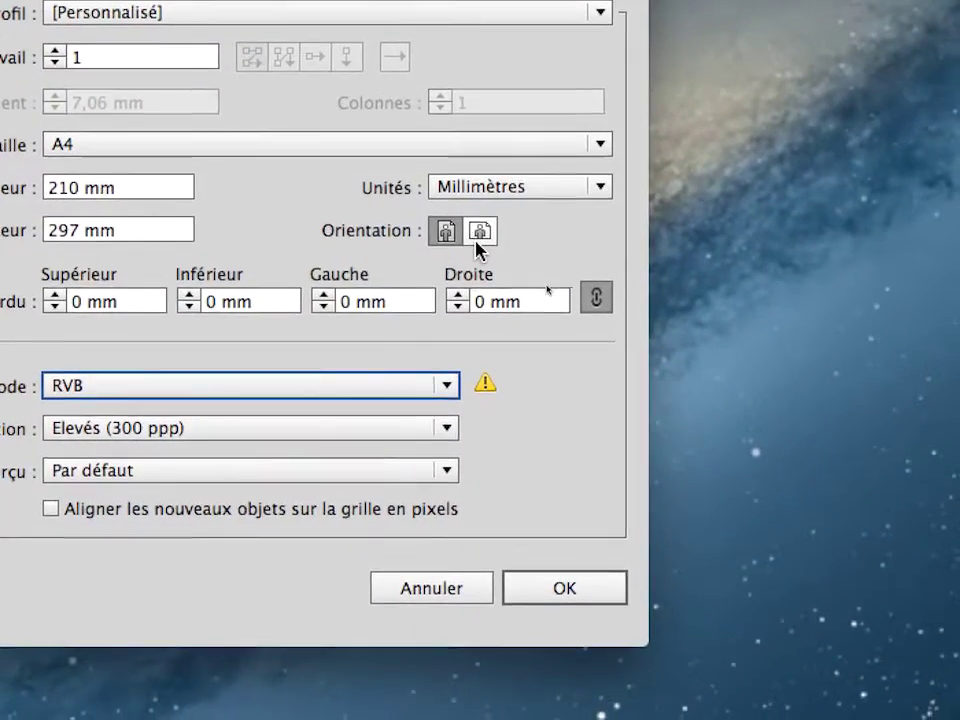
Set the orientation to landscape and create the A4 document.
left_click(477, 238)
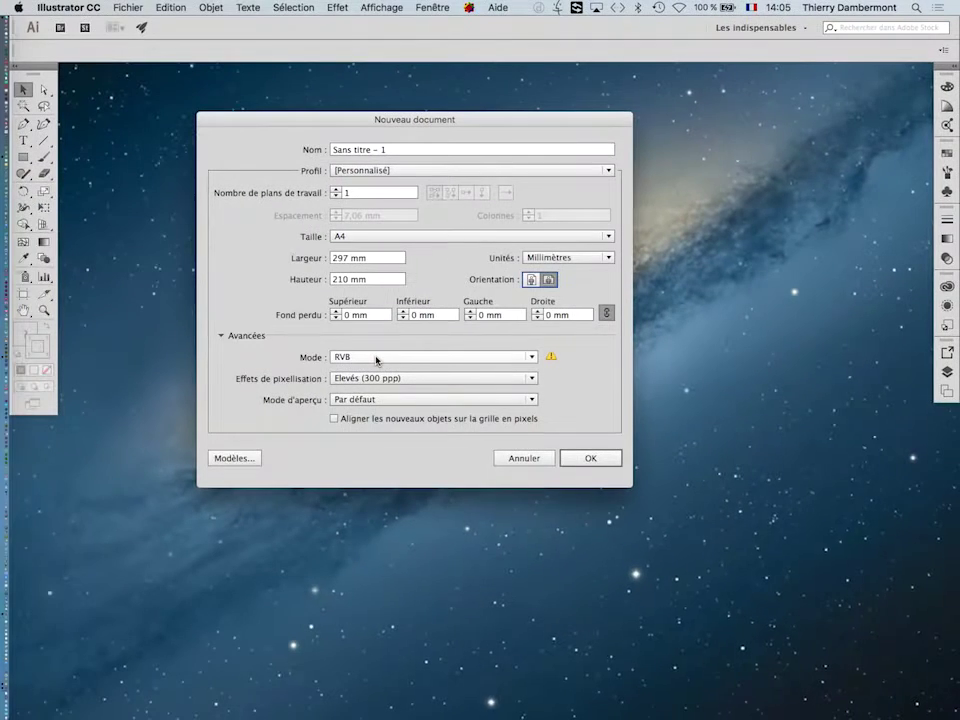
left_click(809, 506)
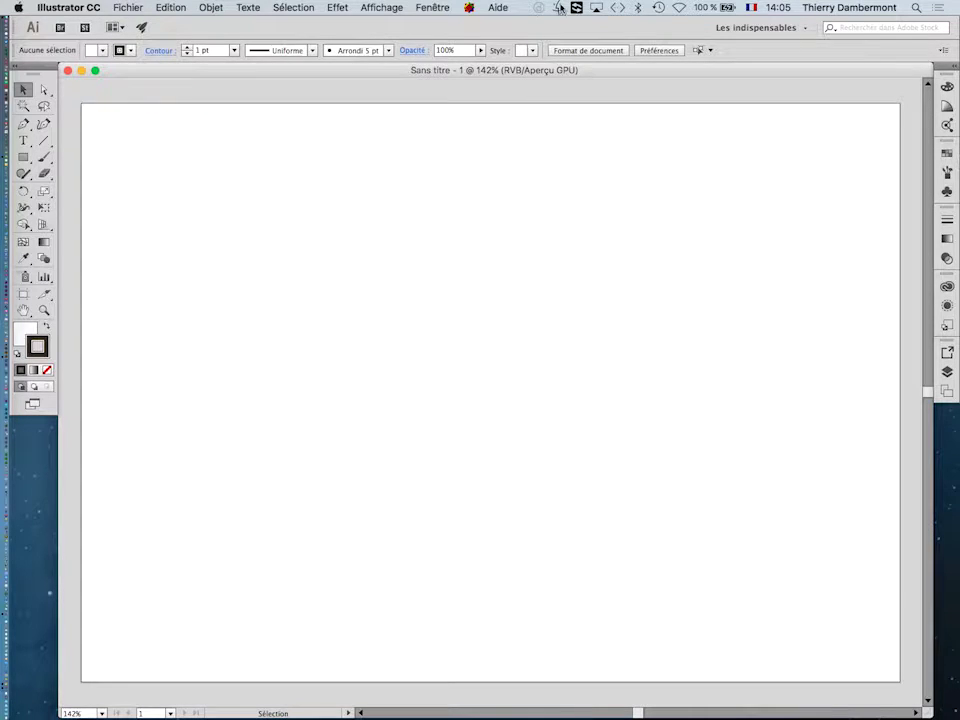
Detach the Nuancier and Formes panels from the dock as separate floating panels and make the Formes panel taller.
left_click(430, 7)
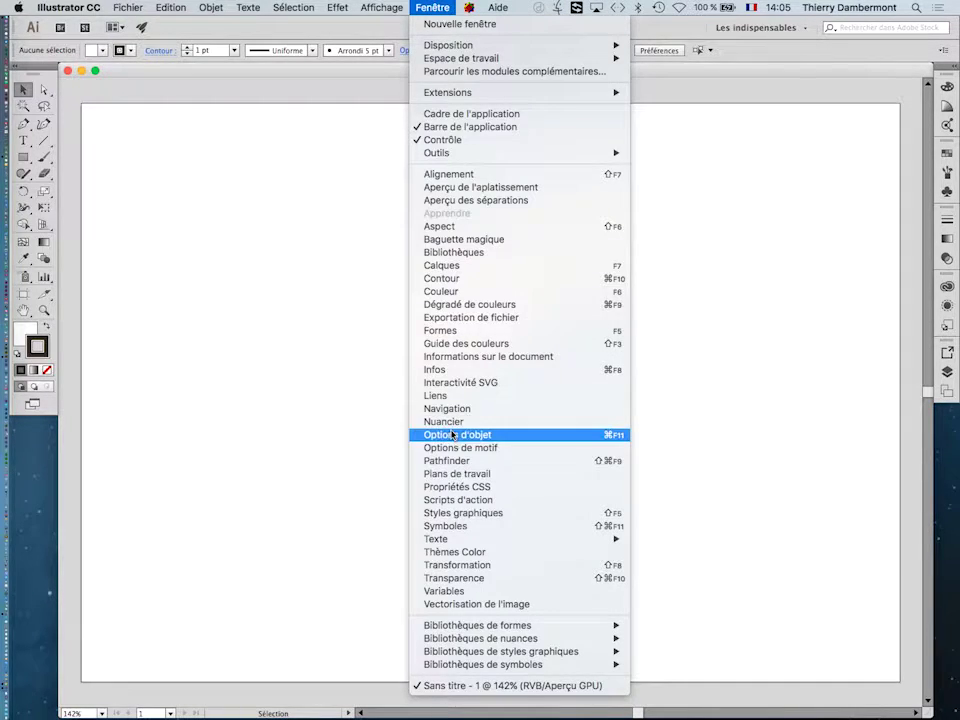
left_click(601, 404)
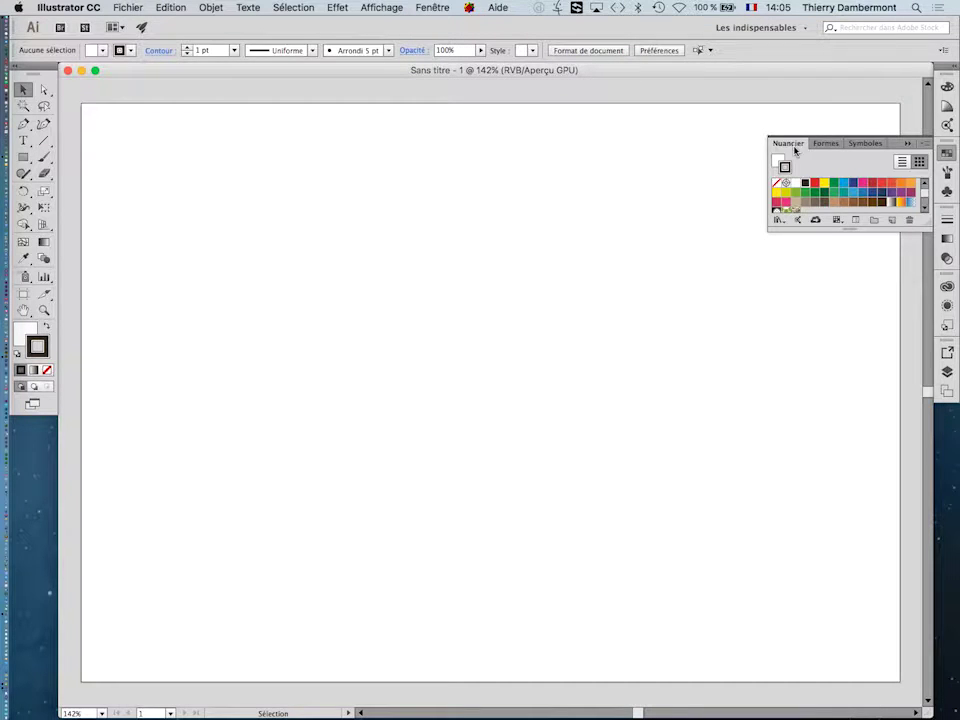
left_click_drag(797, 150, 363, 143)
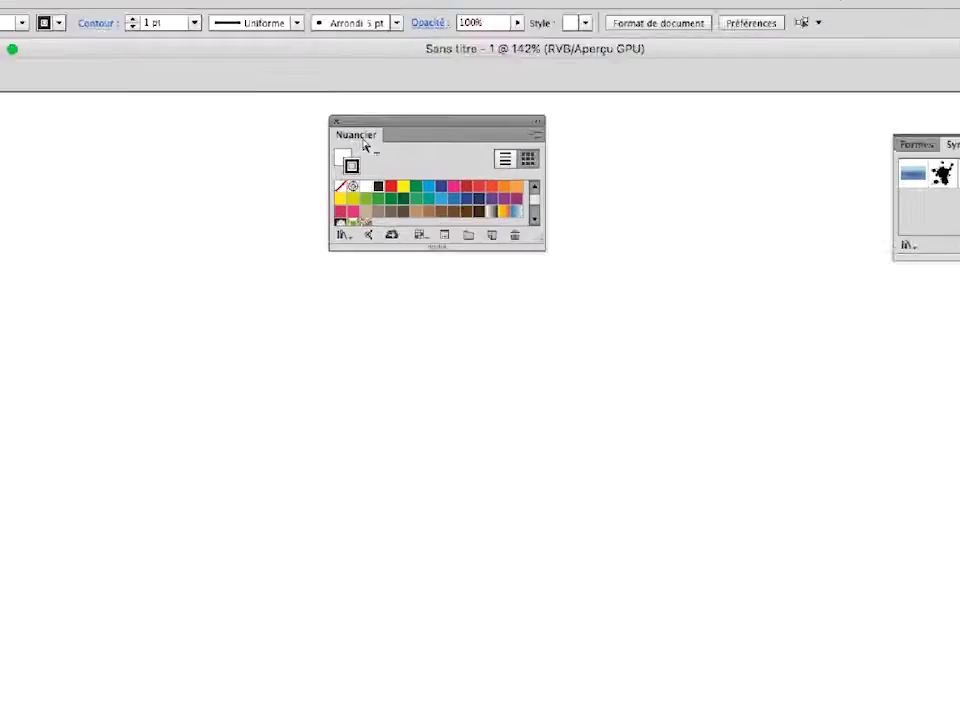
left_click(790, 157)
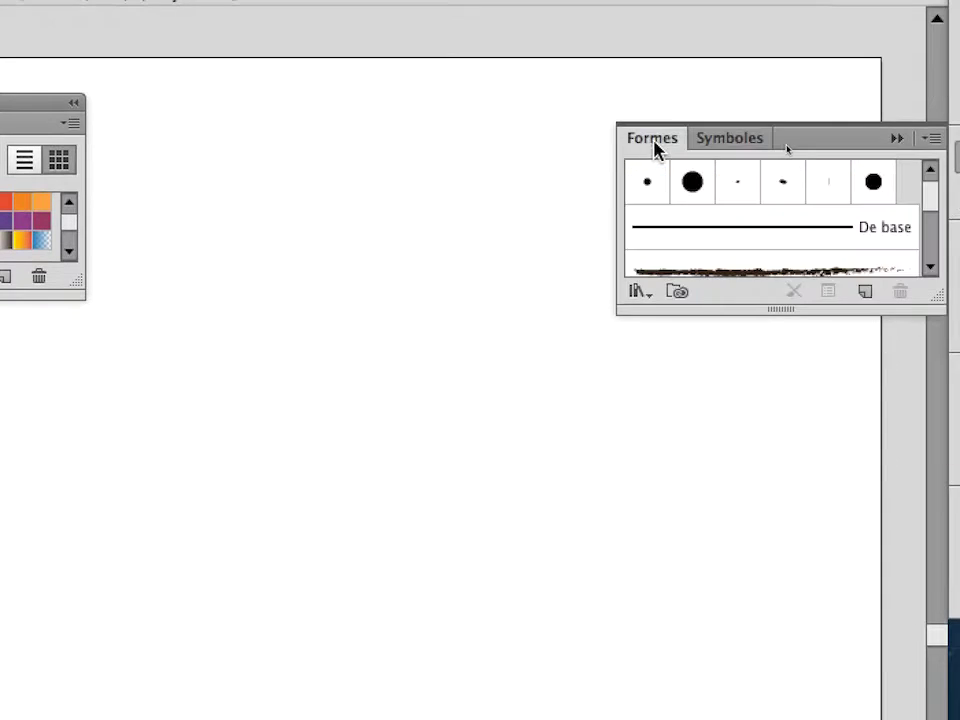
left_click_drag(790, 157, 405, 166)
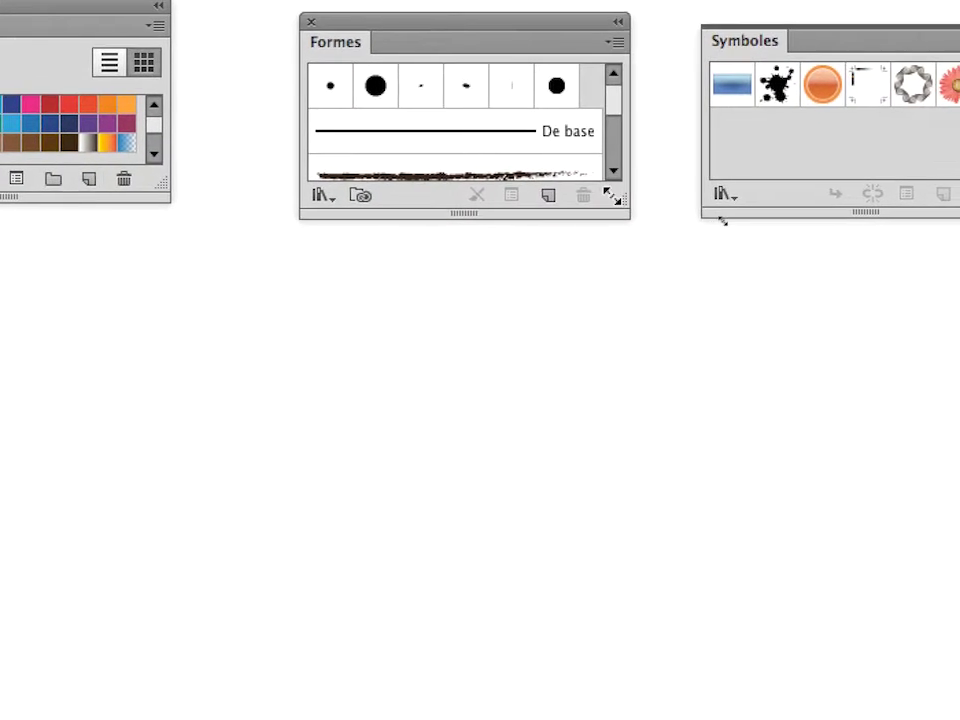
left_click_drag(801, 302, 610, 368)
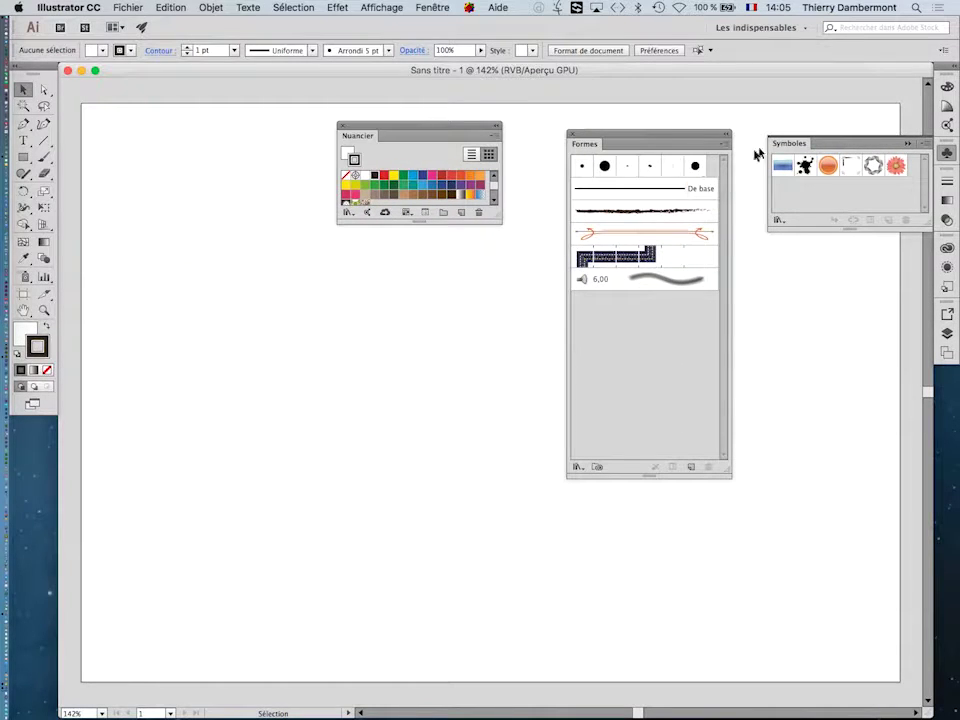
Detach the Symboles panel as a floating panel and enlarge the Symboles and Nuancier panels vertically.
left_click_drag(772, 136, 128, 327)
left_click_drag(295, 286, 192, 279)
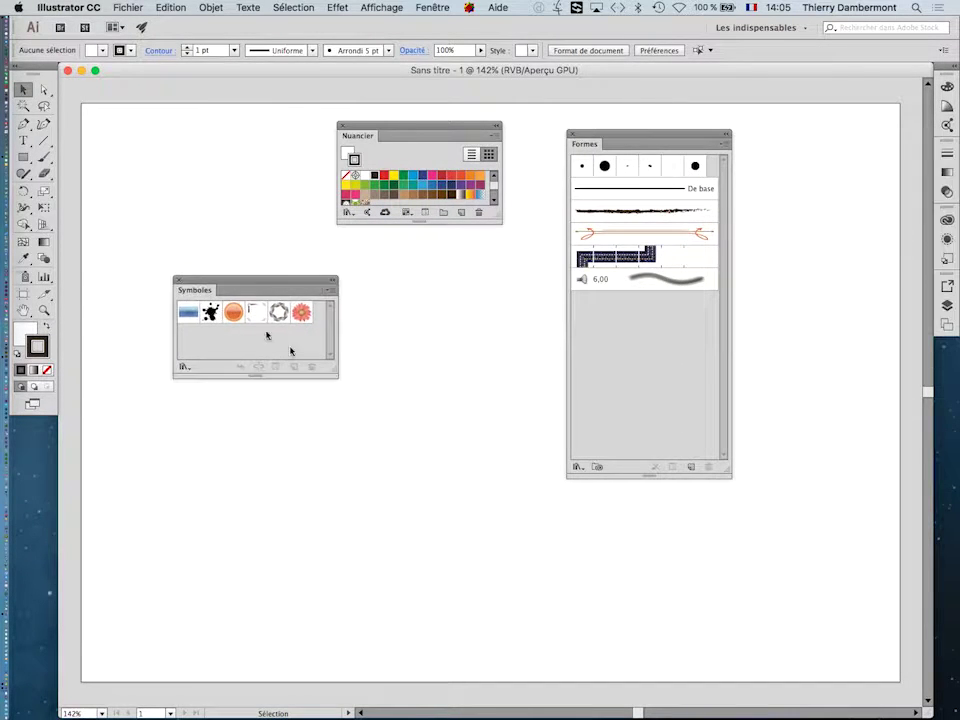
left_click_drag(337, 371, 337, 487)
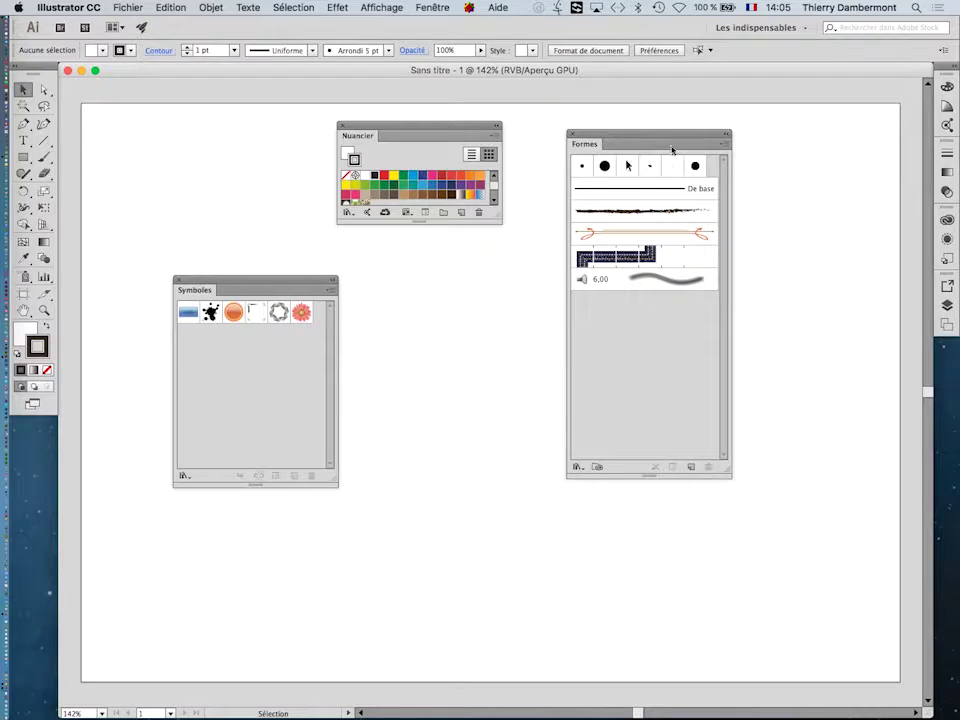
left_click_drag(494, 214, 497, 360)
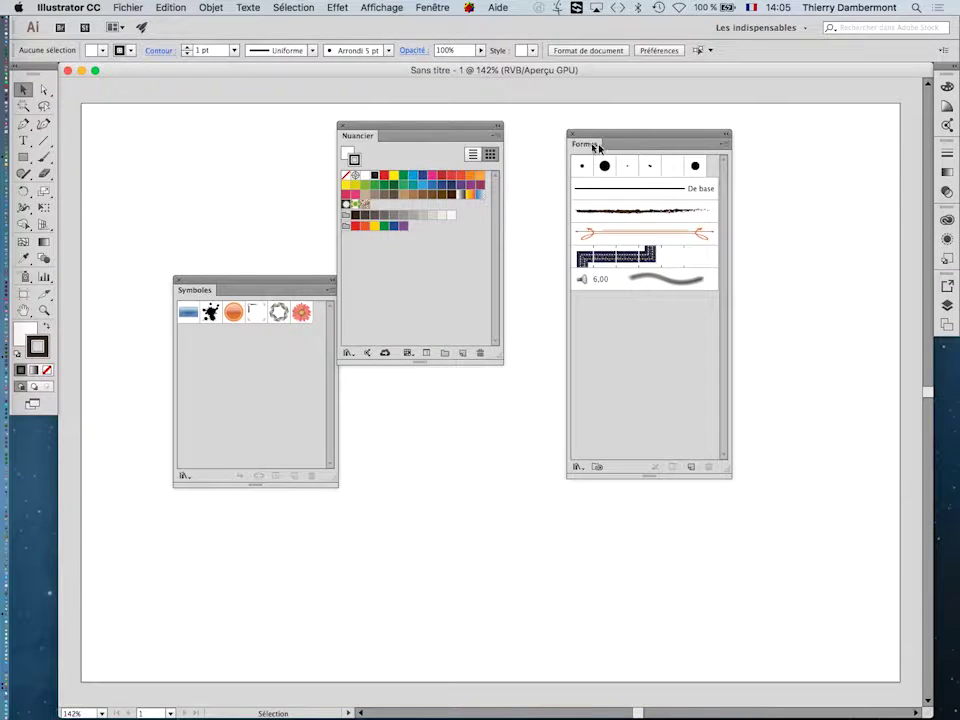
Close the floating Formes, Nuancier and Symboles panels.
left_click(571, 133)
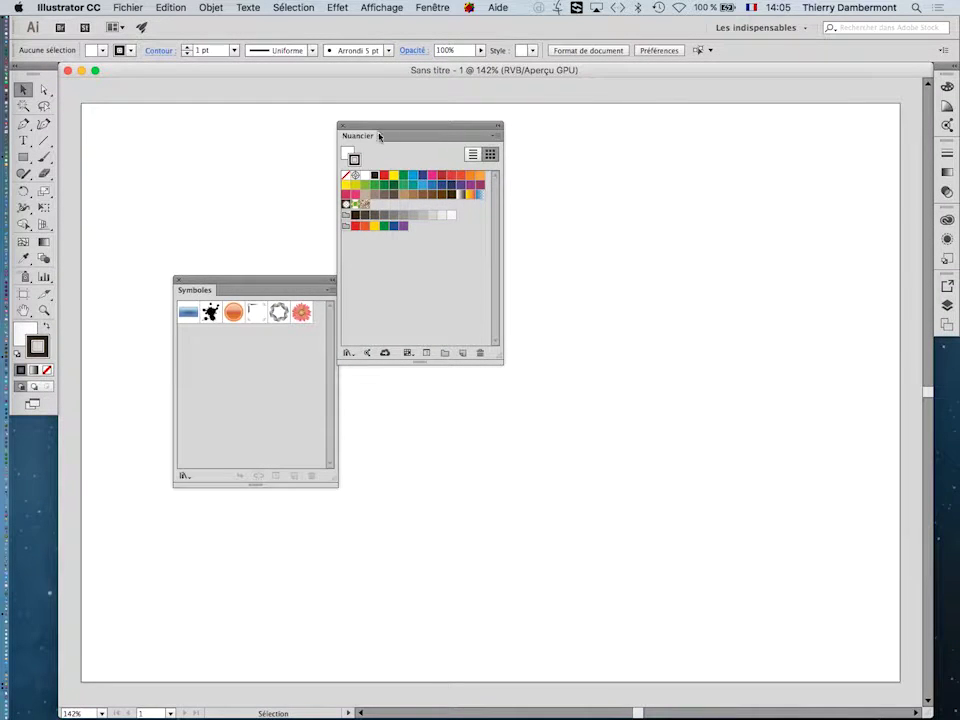
left_click(341, 128)
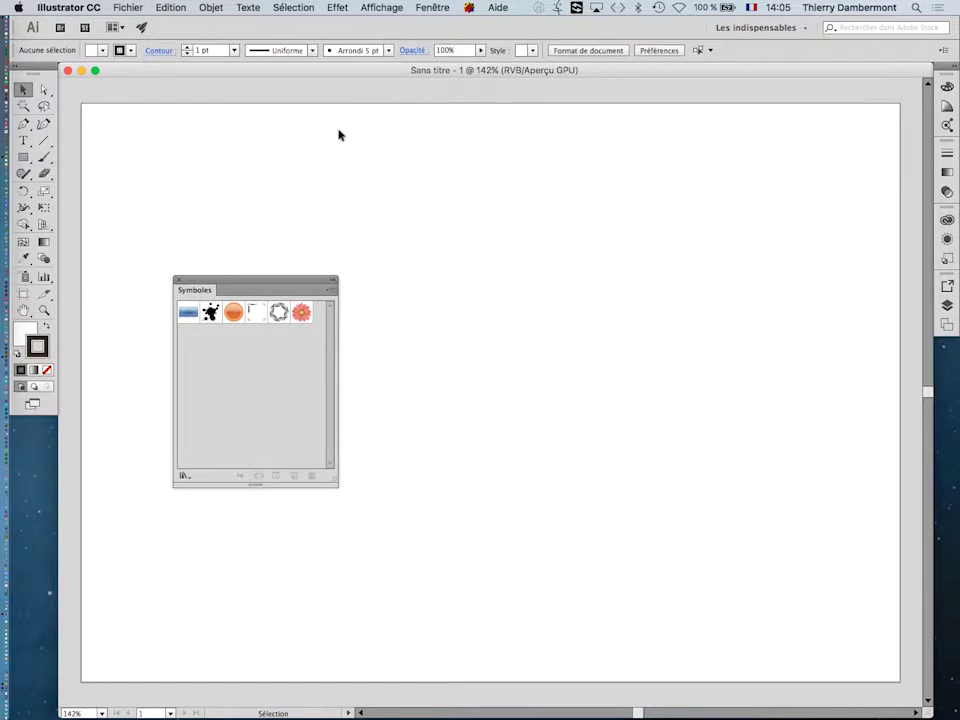
left_click(177, 280)
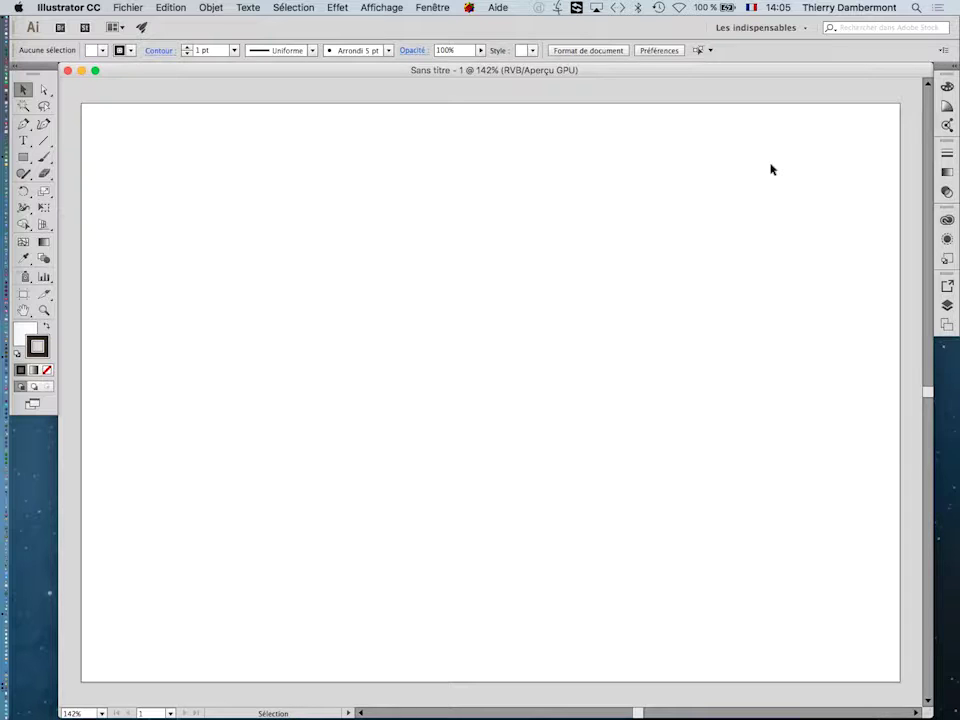
Try placing cat-1583522_960_720.png as a linked image at its original size near the artboard's upper-left corner, and undo the import.
left_click(128, 7)
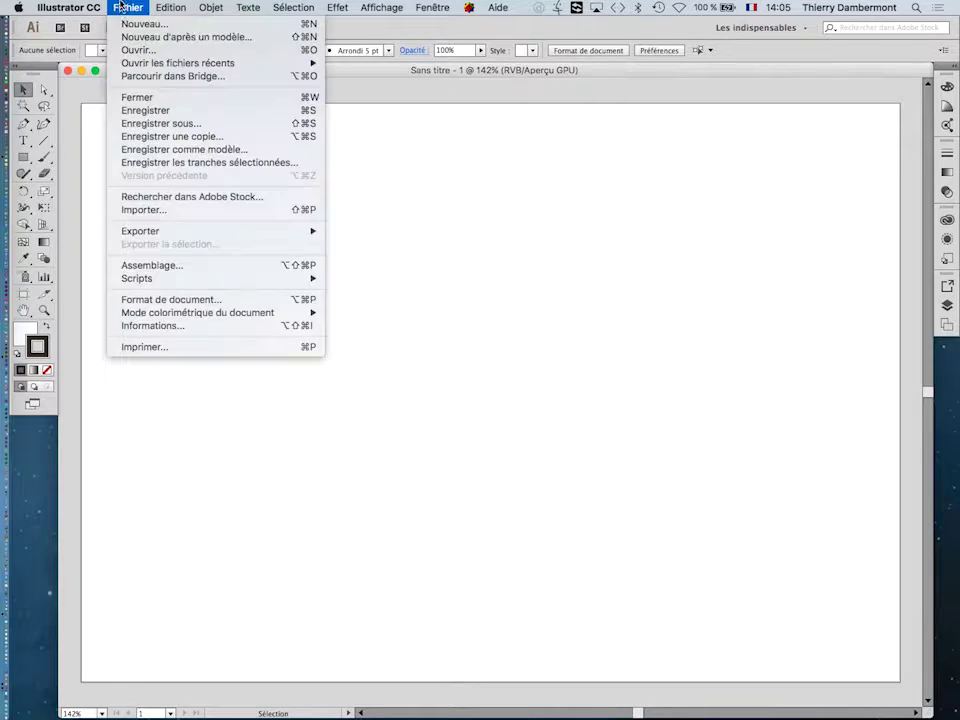
left_click(152, 212)
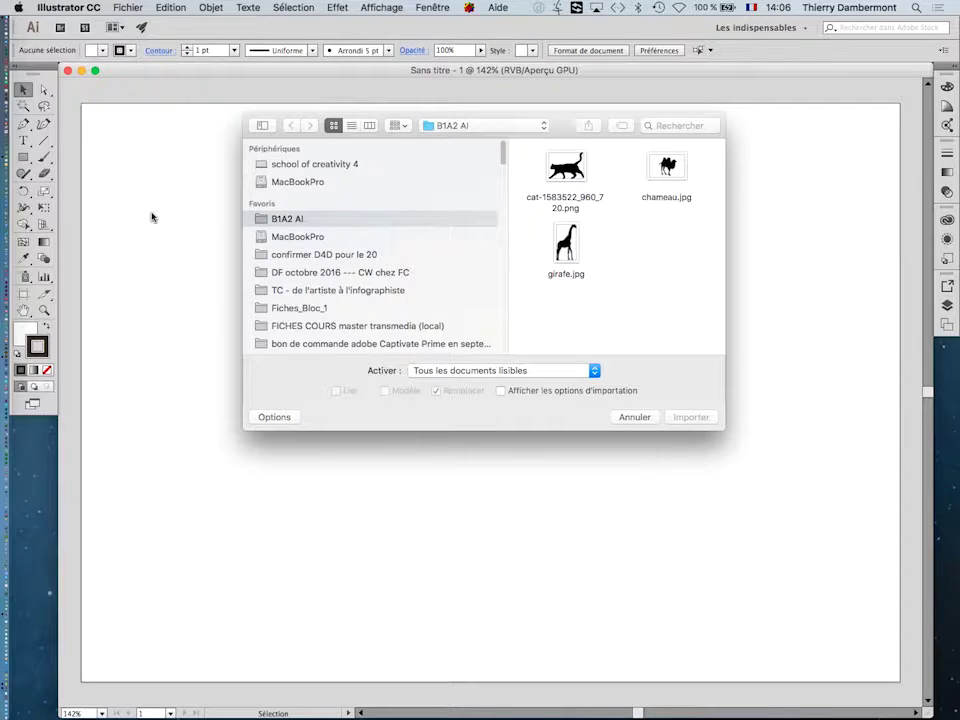
left_click(565, 170)
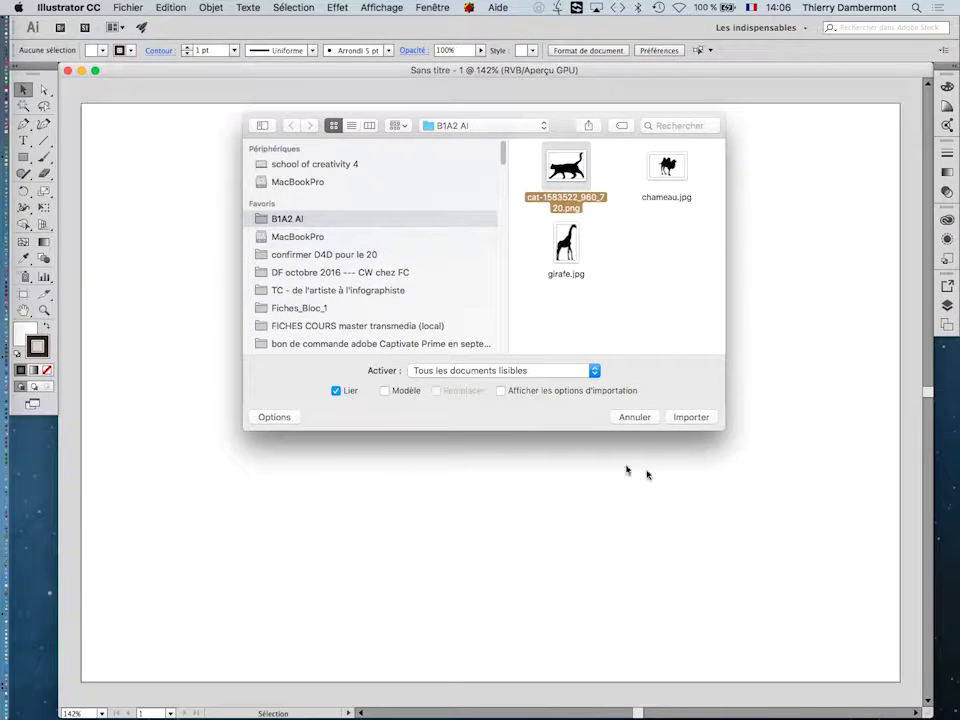
left_click(695, 416)
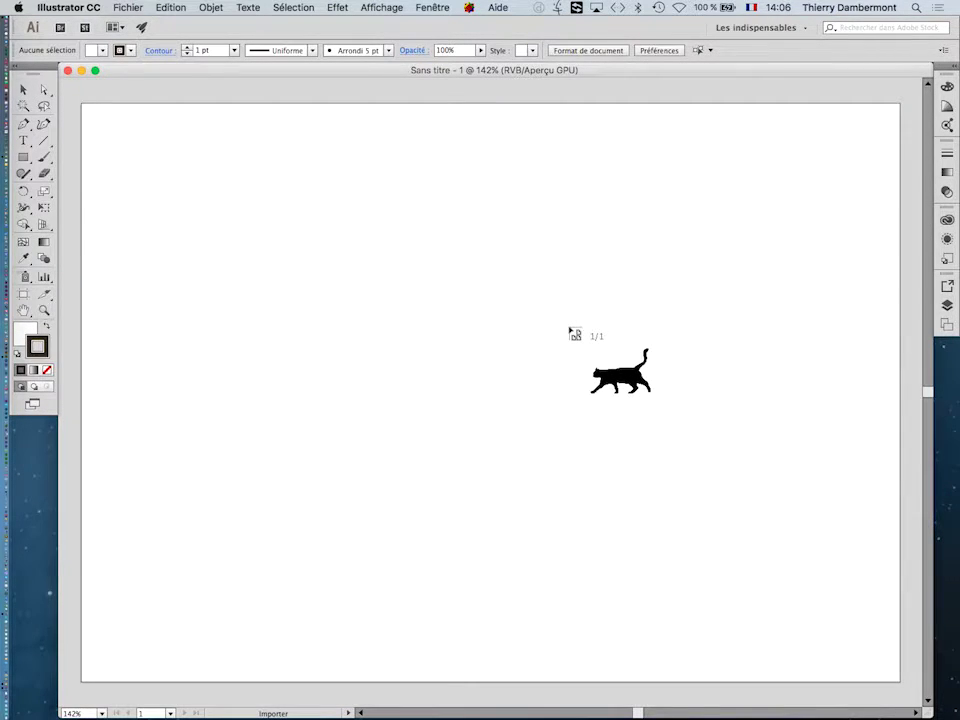
left_click(146, 145)
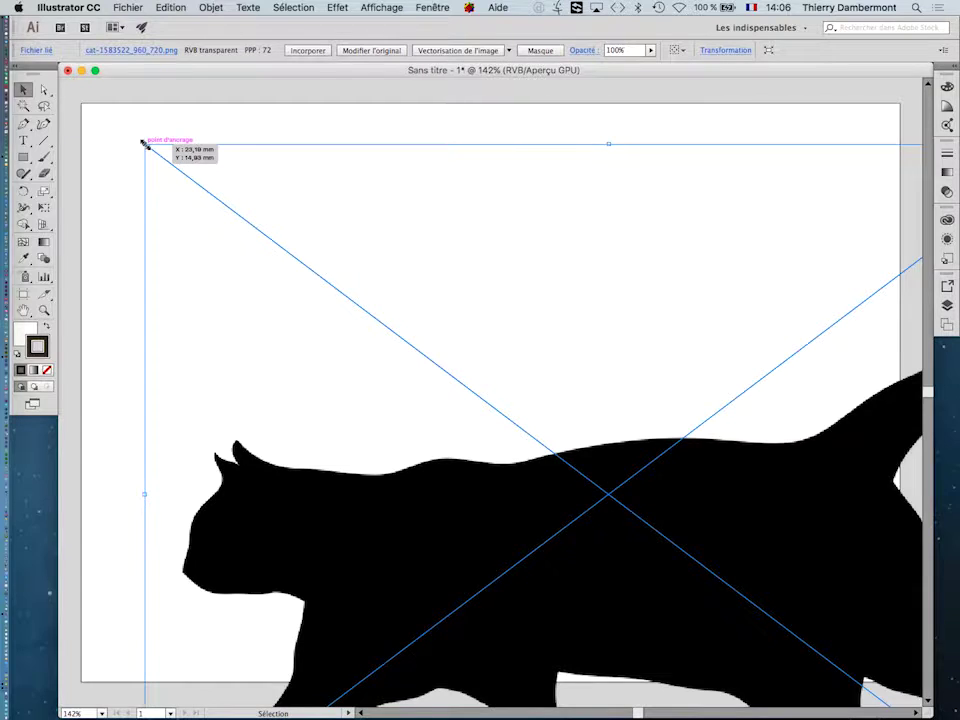
scroll(146, 145, "down", 2)
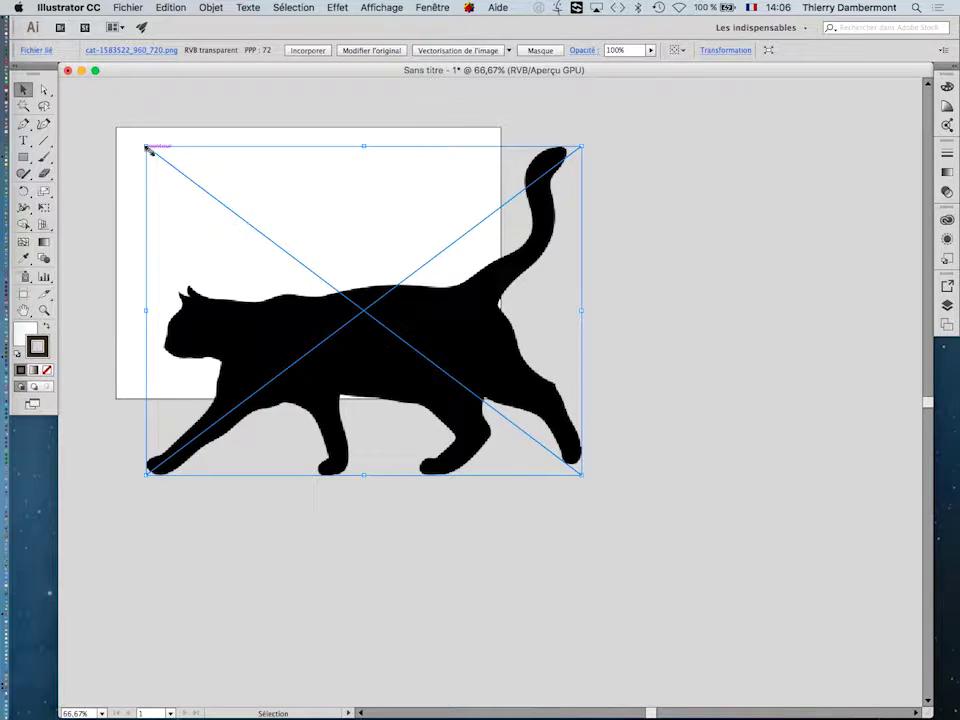
left_click(171, 8)
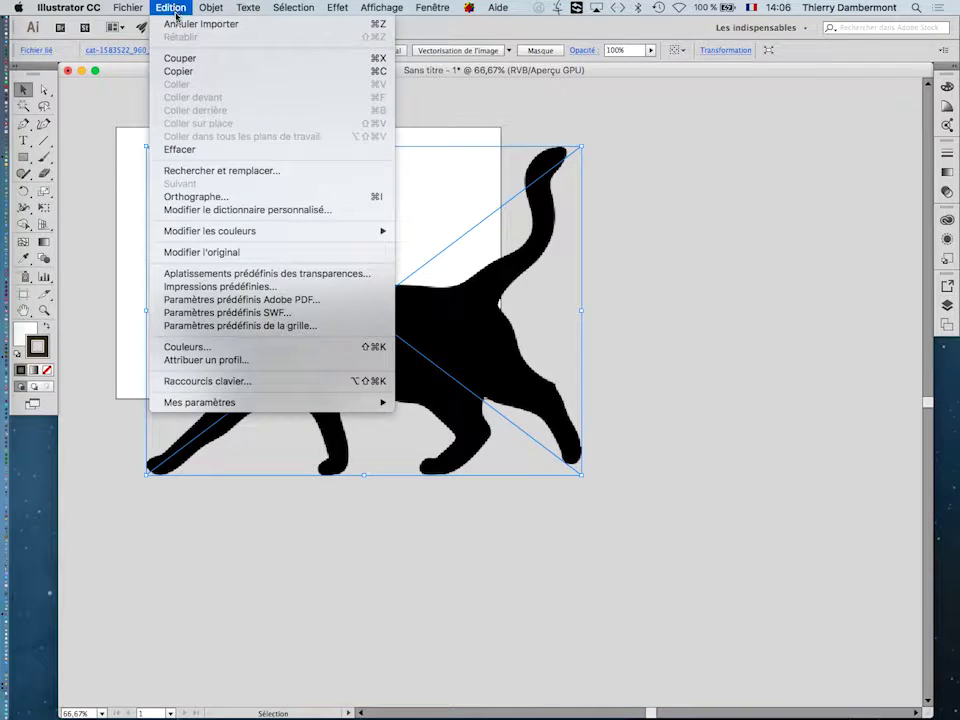
left_click(178, 30)
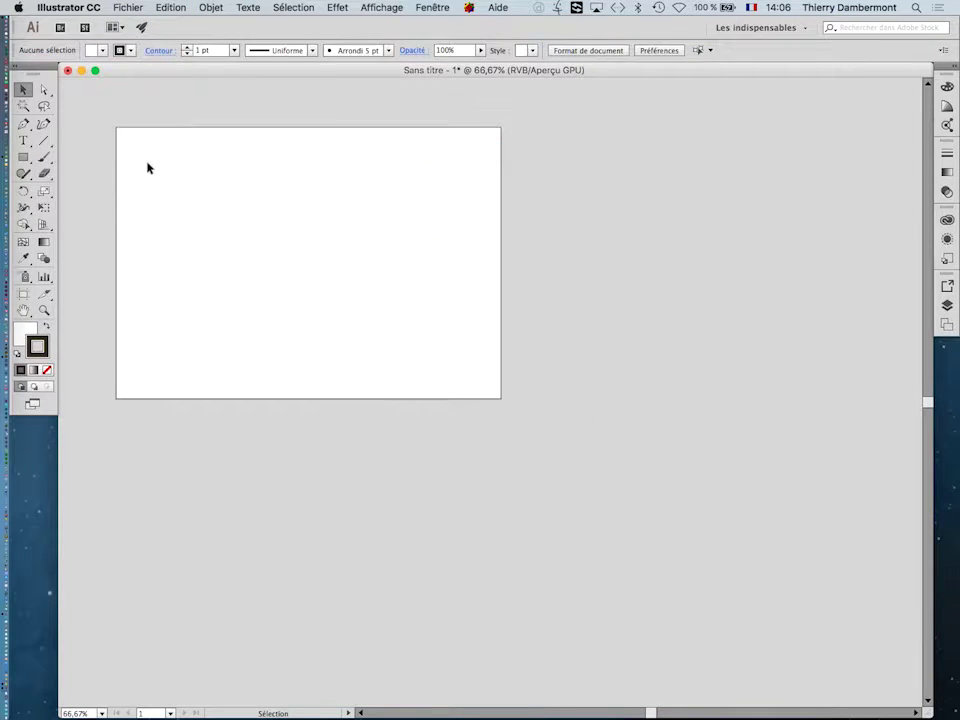
Import cat-1583522_960_720.png as a linked image, scaled to about 191 PPP so it fits in the artboard's upper-left area.
left_click(128, 7)
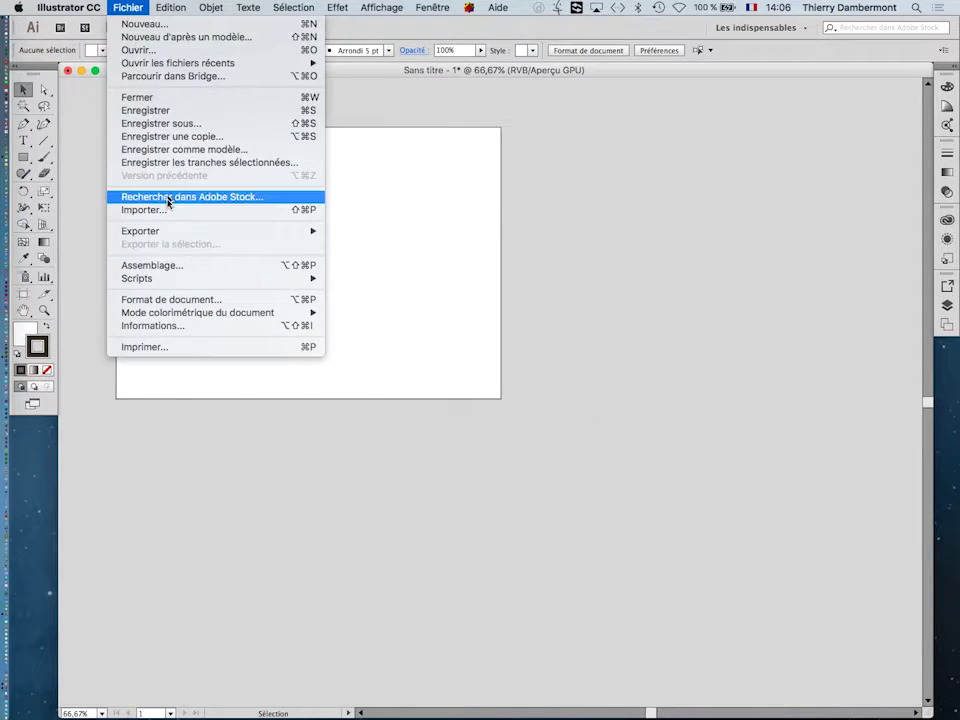
left_click(169, 210)
left_click(565, 170)
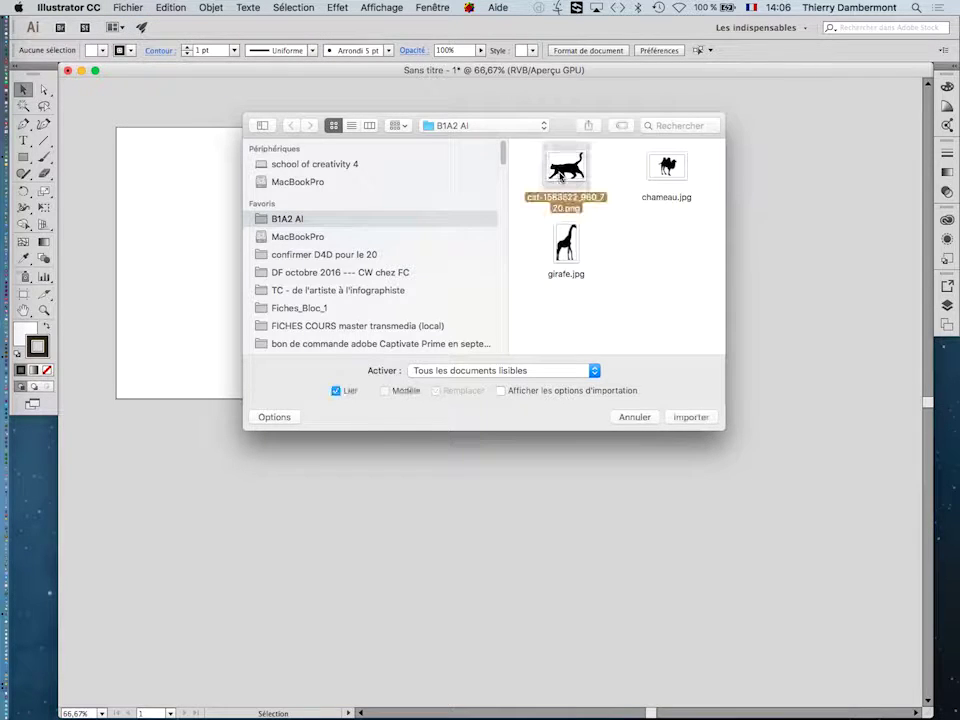
left_click(692, 417)
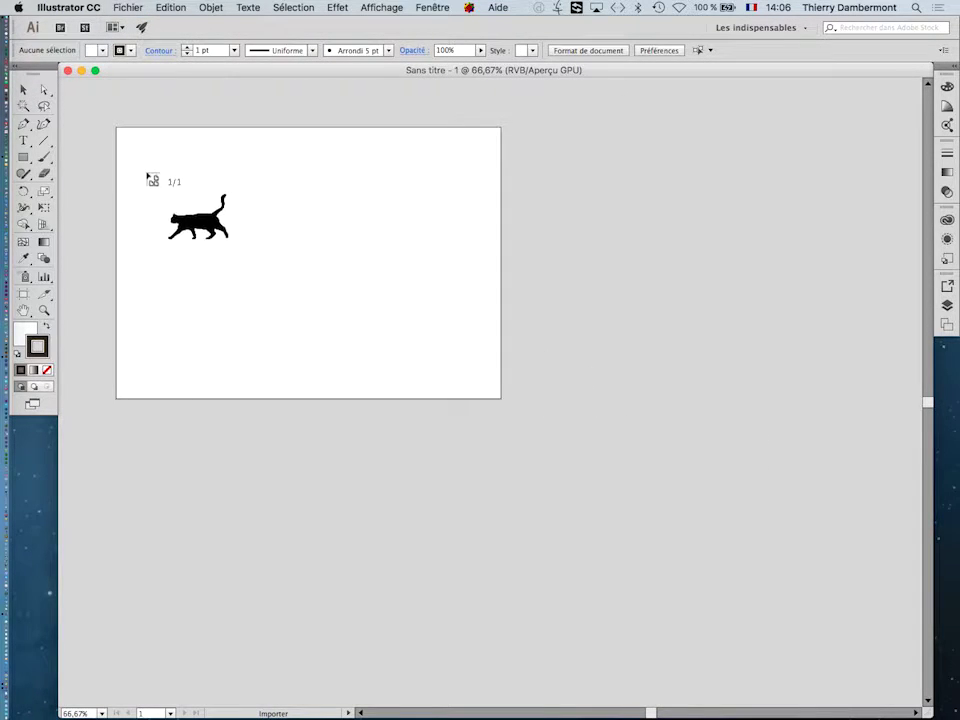
left_click_drag(154, 161, 357, 287)
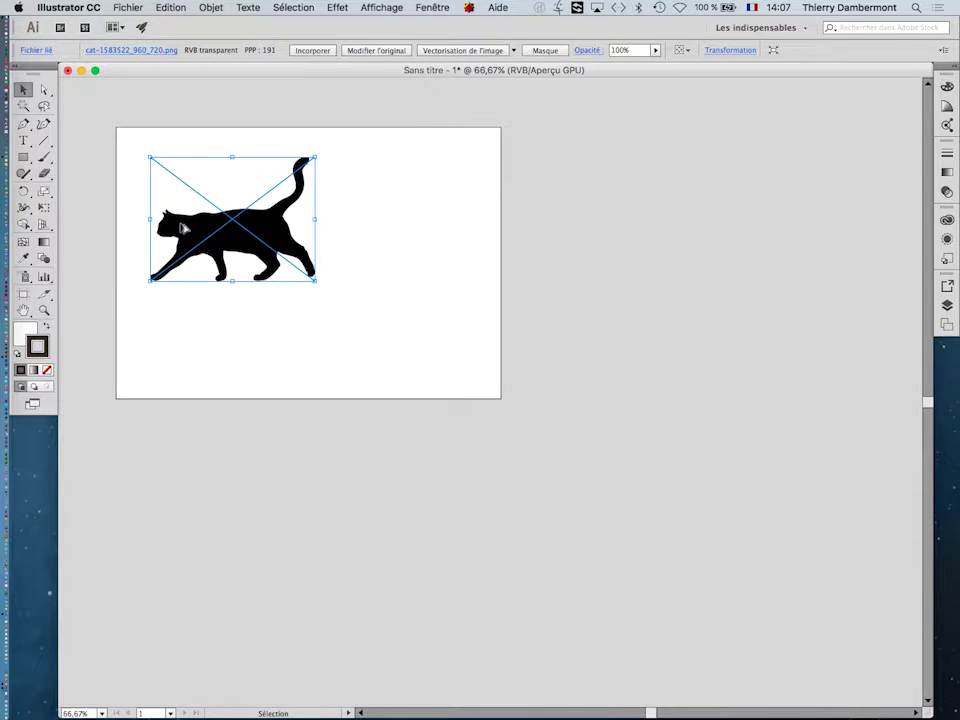
Examine the pixel edges of the placed cat's head and ears at up to 4800% magnification.
scroll(184, 225, "up", 2)
scroll(163, 210, "up", 7)
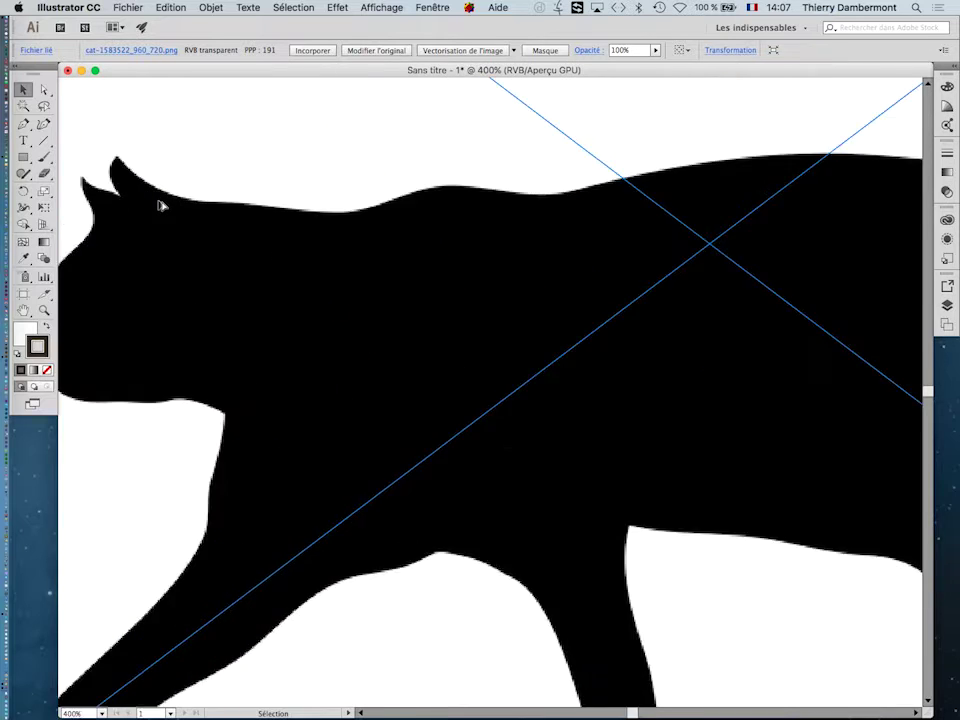
left_click_drag(257, 268, 606, 501)
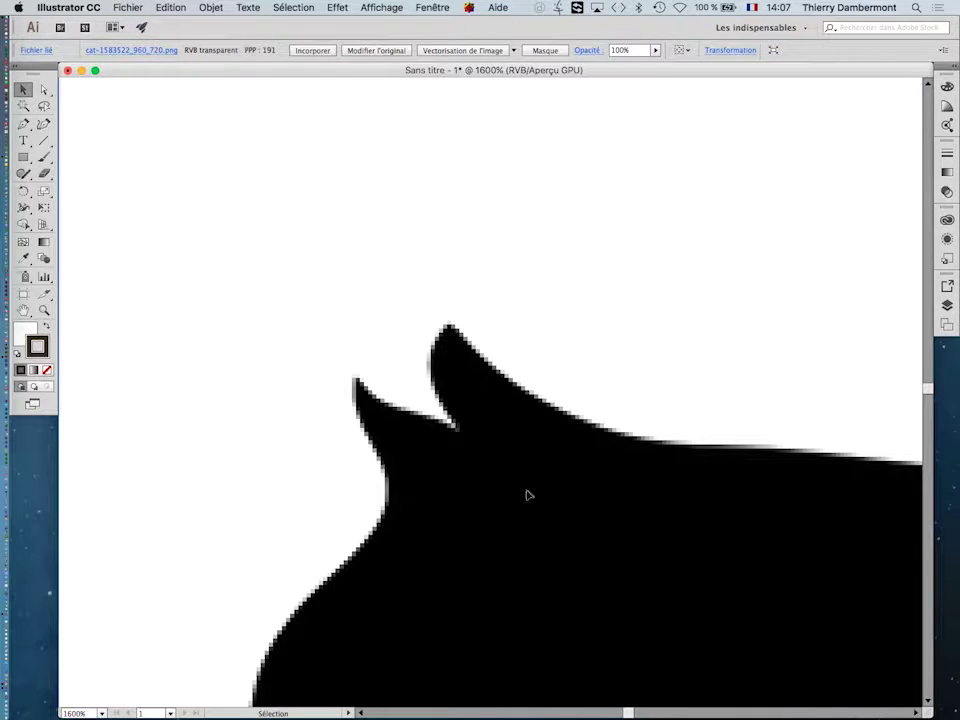
scroll(430, 432, "up", 3)
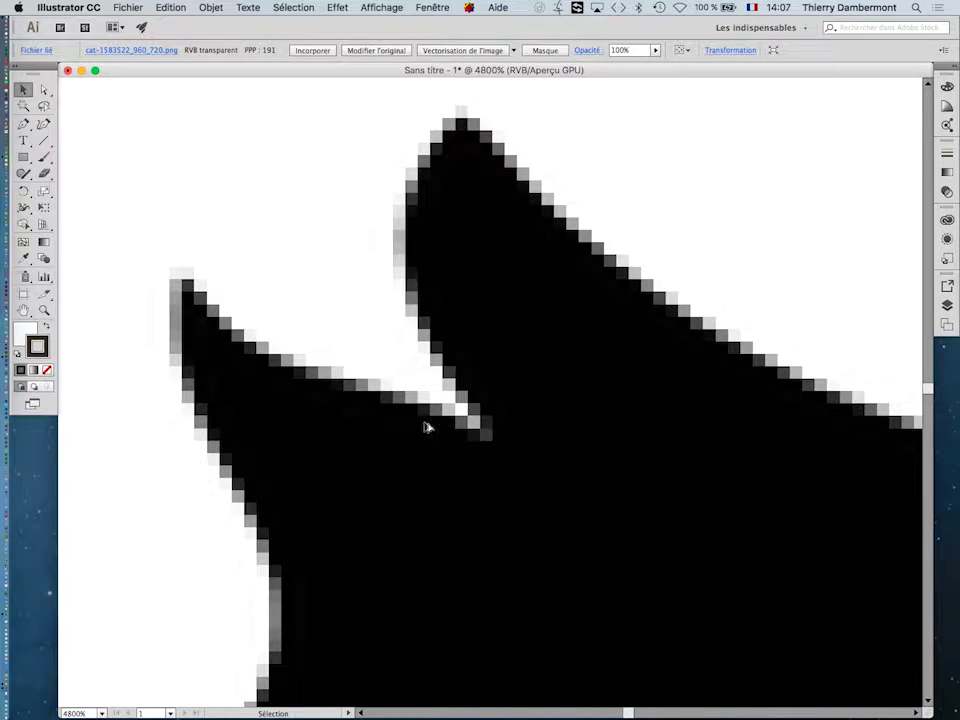
Examine the cat's ear edges at lower magnification and its hind leg edge at 6400%, and return to the whole artboard at 100%.
scroll(428, 429, "down", 1)
scroll(427, 428, "down", 1)
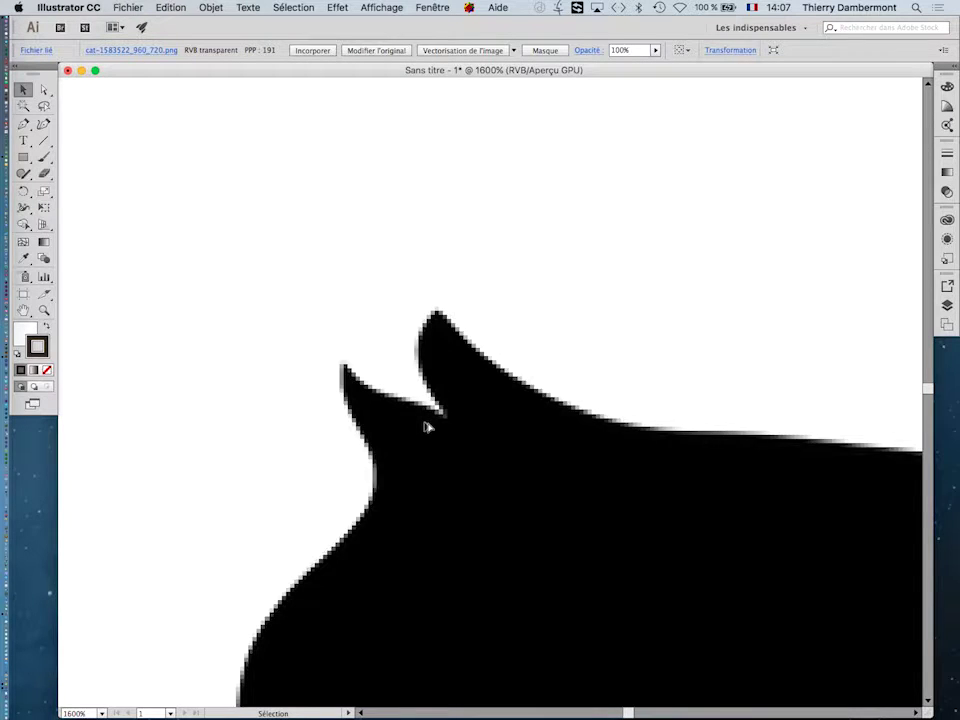
scroll(427, 428, "up", 2)
scroll(427, 428, "down", 2)
scroll(428, 430, "down", 3)
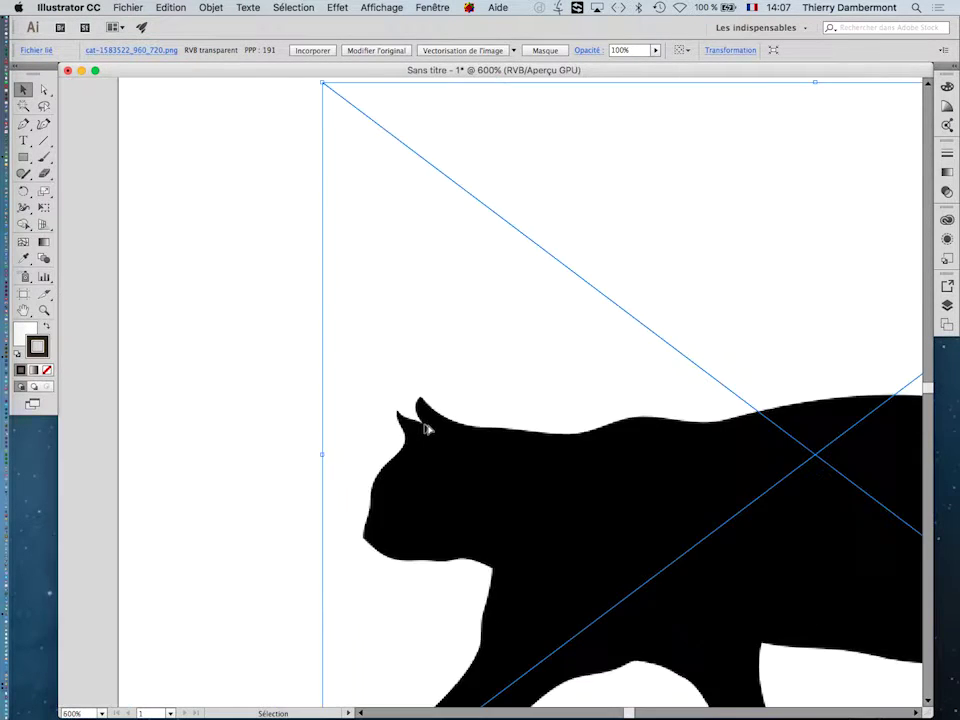
left_click_drag(529, 561, 329, 360)
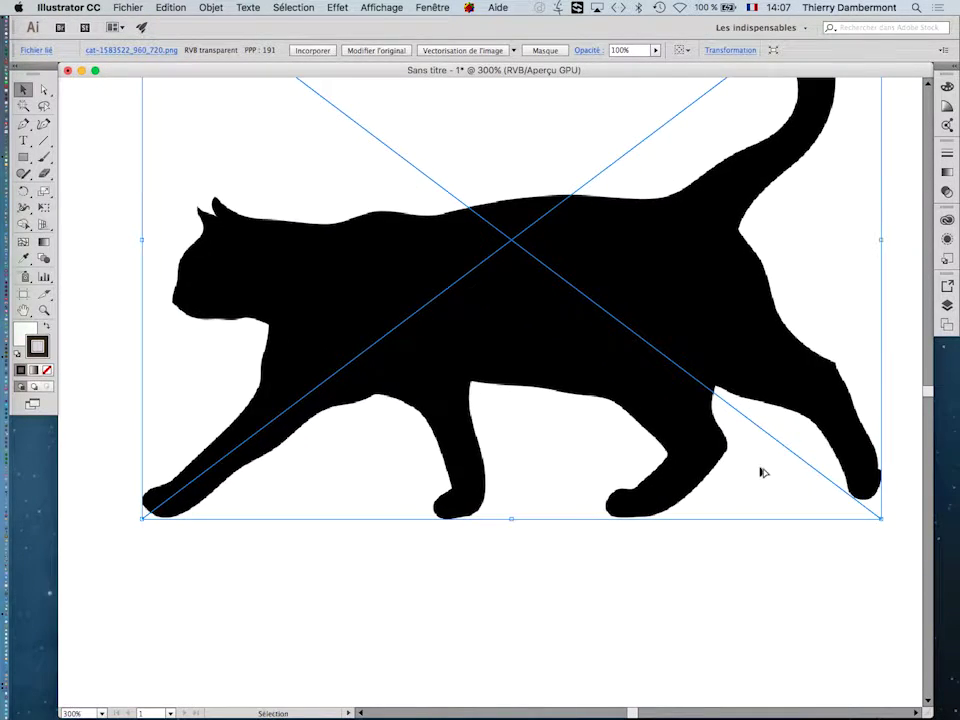
scroll(750, 469, "up", 5)
scroll(570, 410, "up", 3)
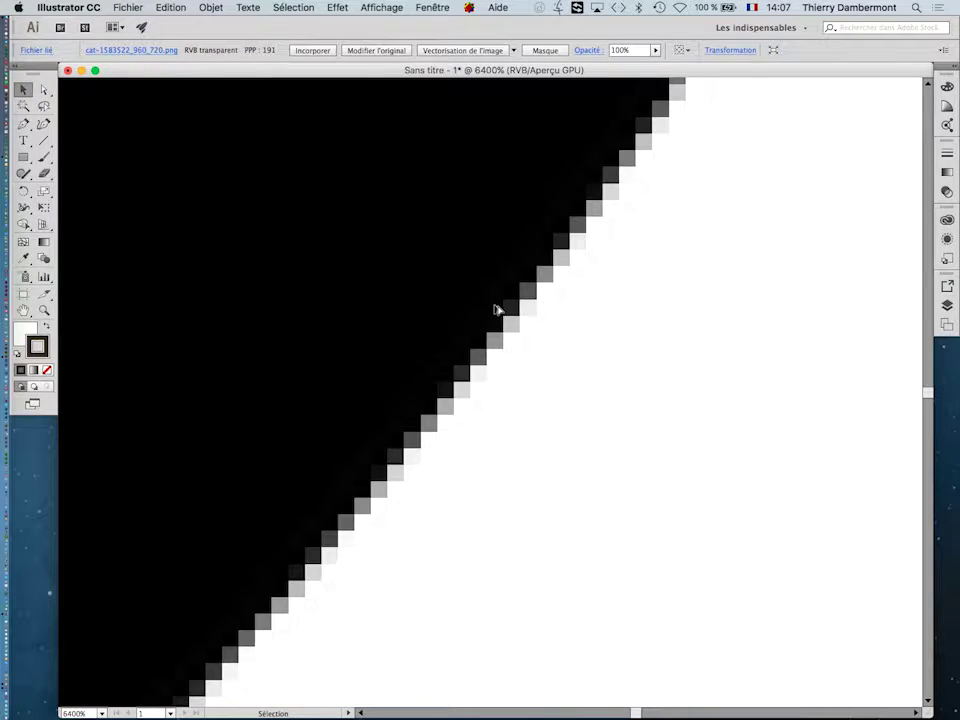
scroll(495, 313, "down", 8)
scroll(495, 313, "down", 3)
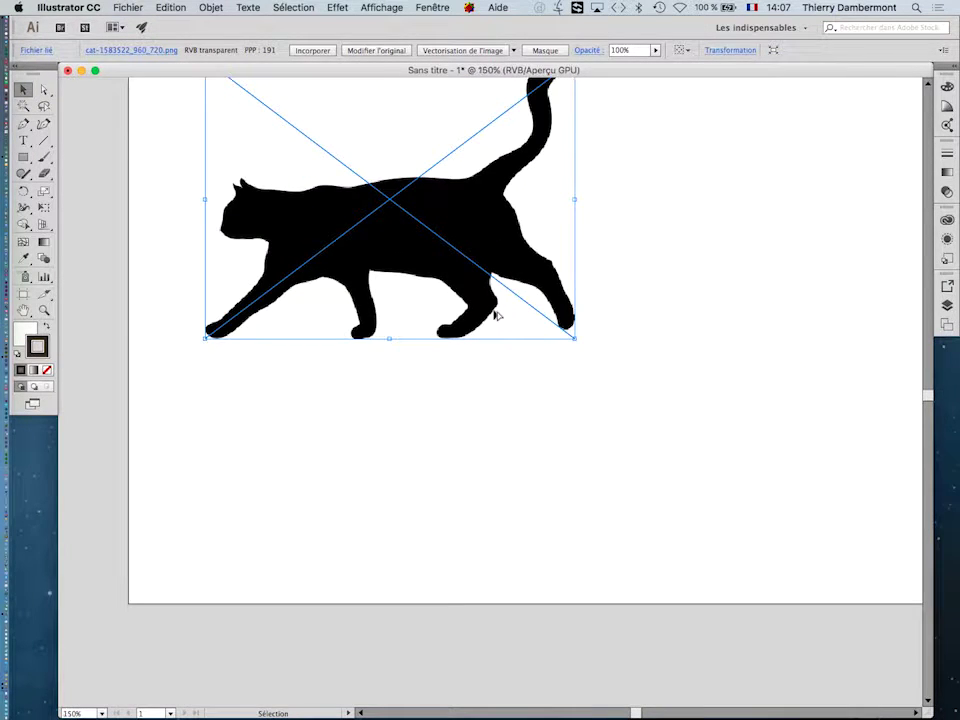
scroll(461, 306, "up", 3)
scroll(386, 455, "down", 1)
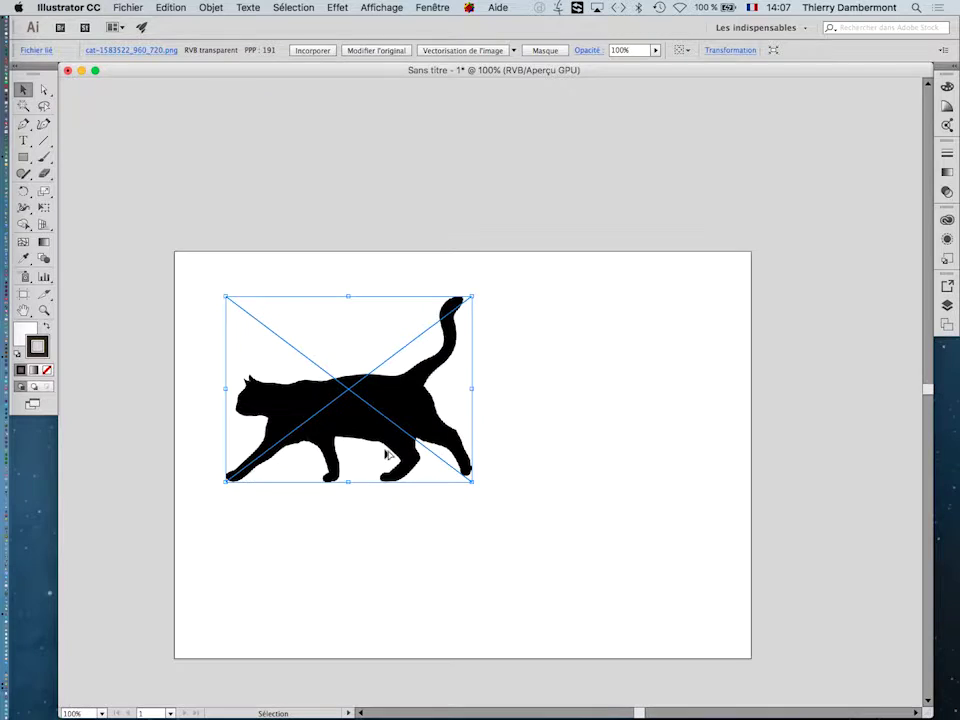
left_click_drag(328, 386, 285, 272)
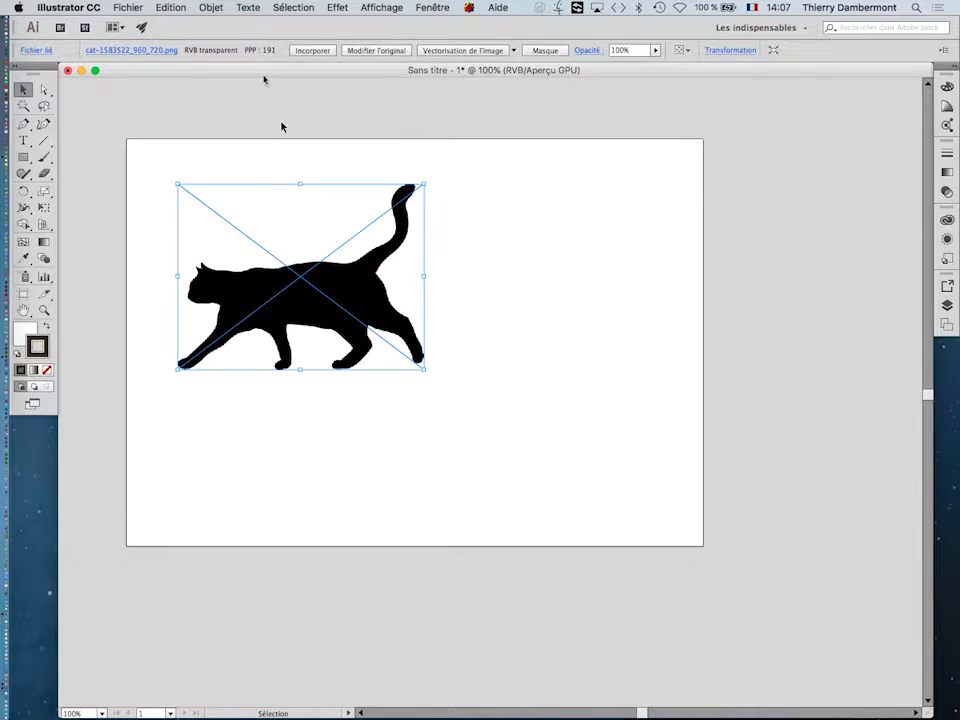
Start saving the document under a new name, vecto-01.ai, in the B1A2 AI folder.
left_click(124, 7)
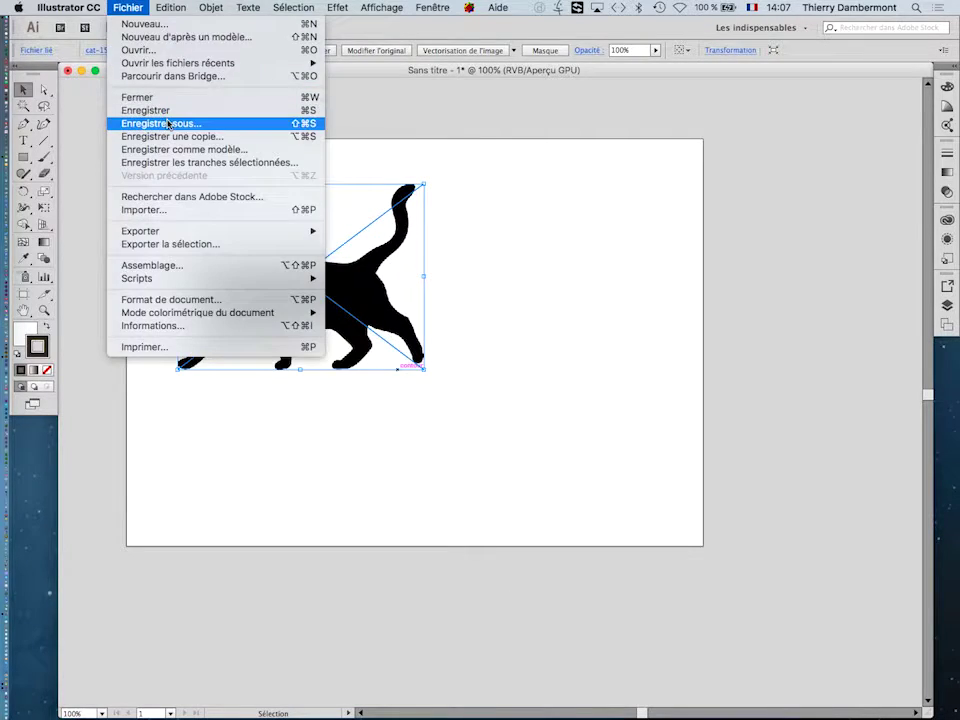
left_click(160, 123)
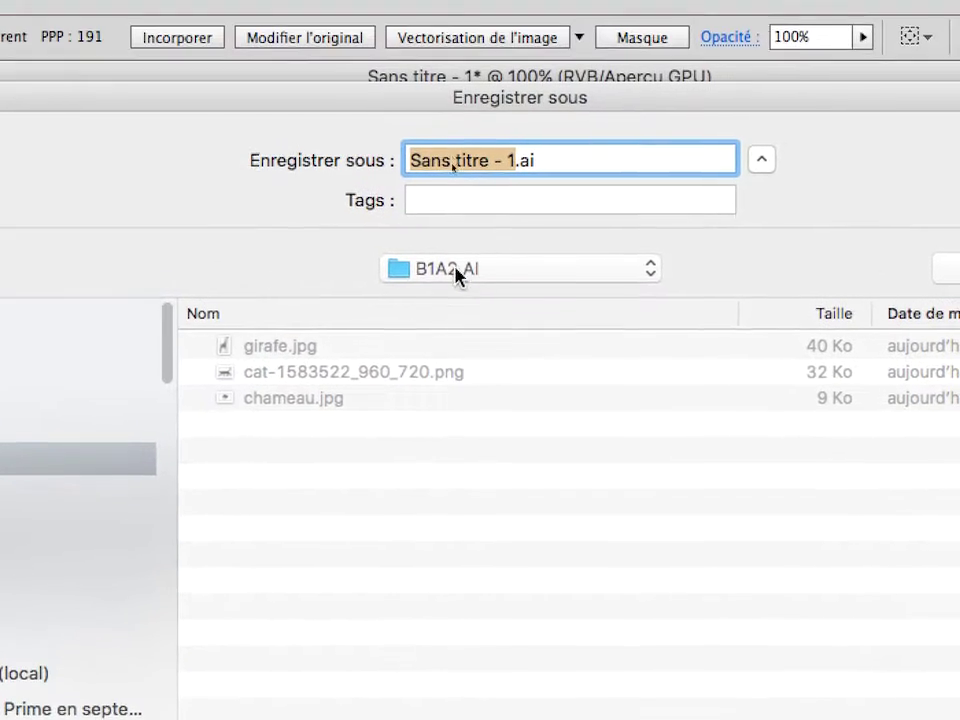
left_click(455, 270)
left_click(452, 272)
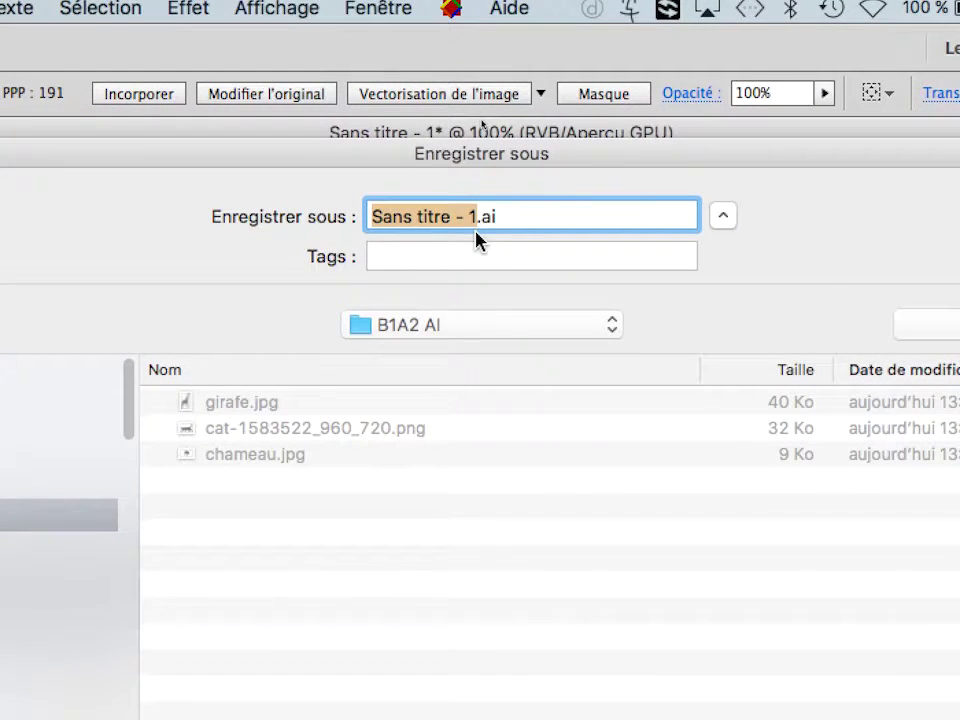
type("vecto-01")
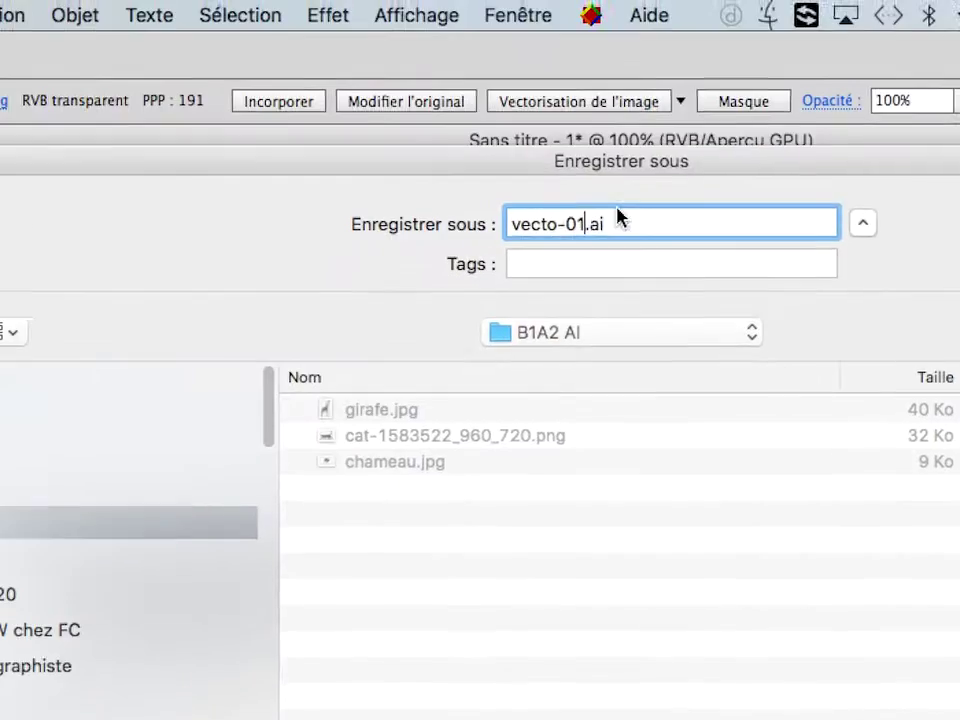
left_click_drag(625, 222, 526, 205)
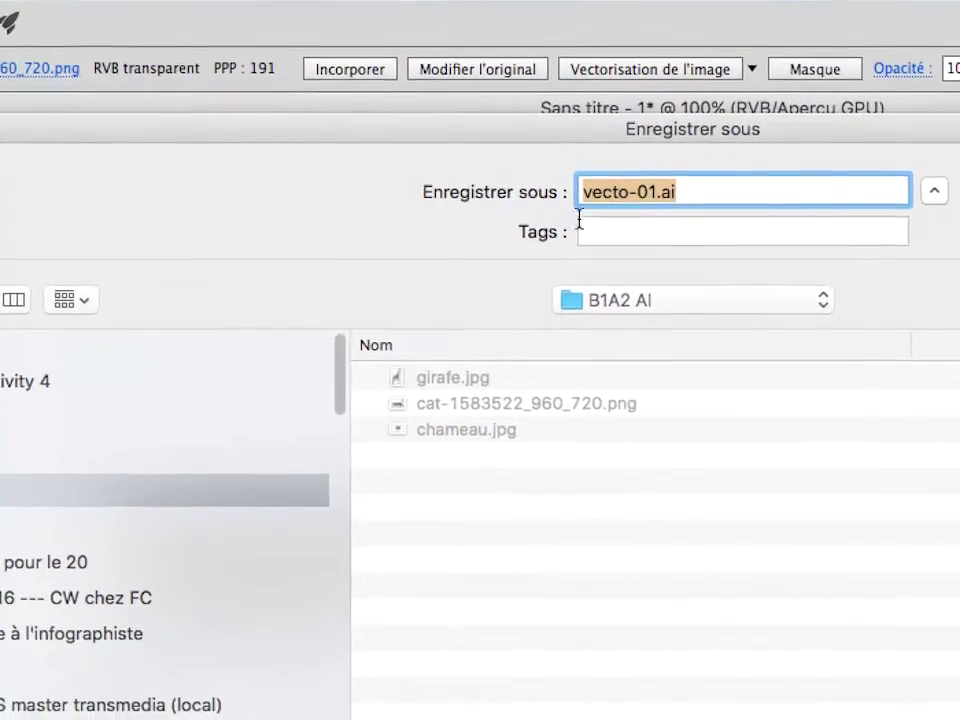
left_click(601, 209)
left_click_drag(601, 209, 485, 195)
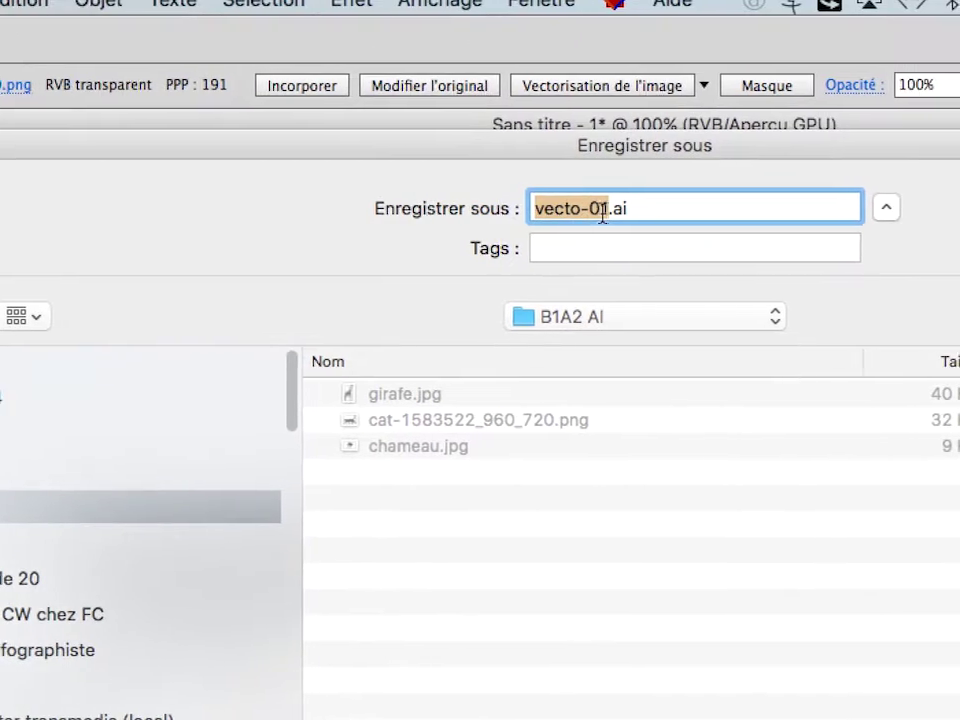
left_click(687, 217)
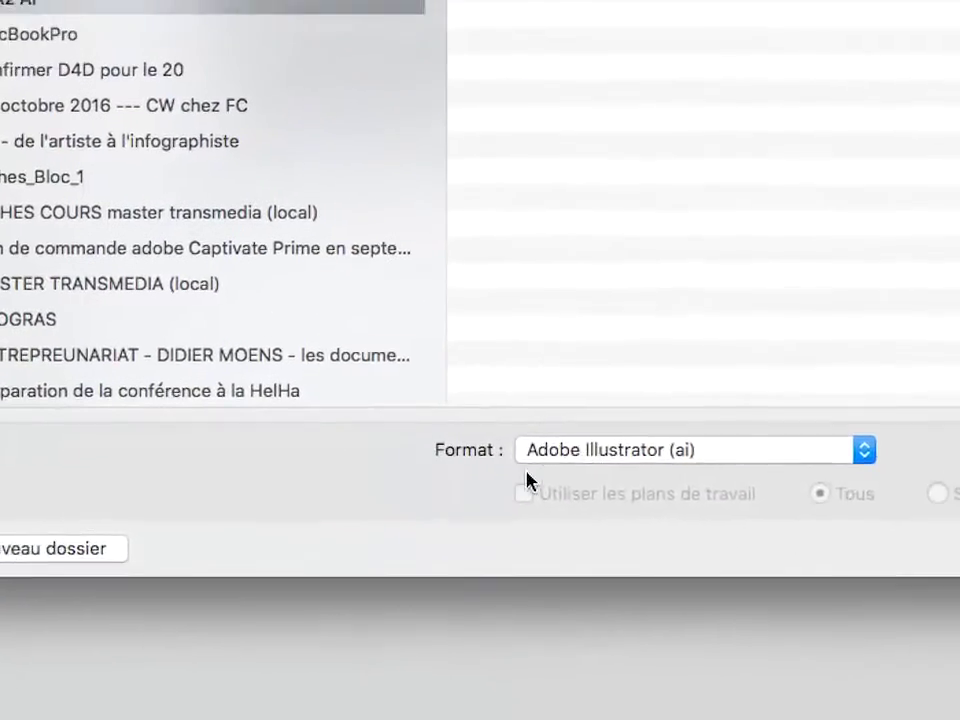
Choose Adobe Illustrator (ai) as the file format for vecto-01 and proceed with the save.
left_click(714, 422)
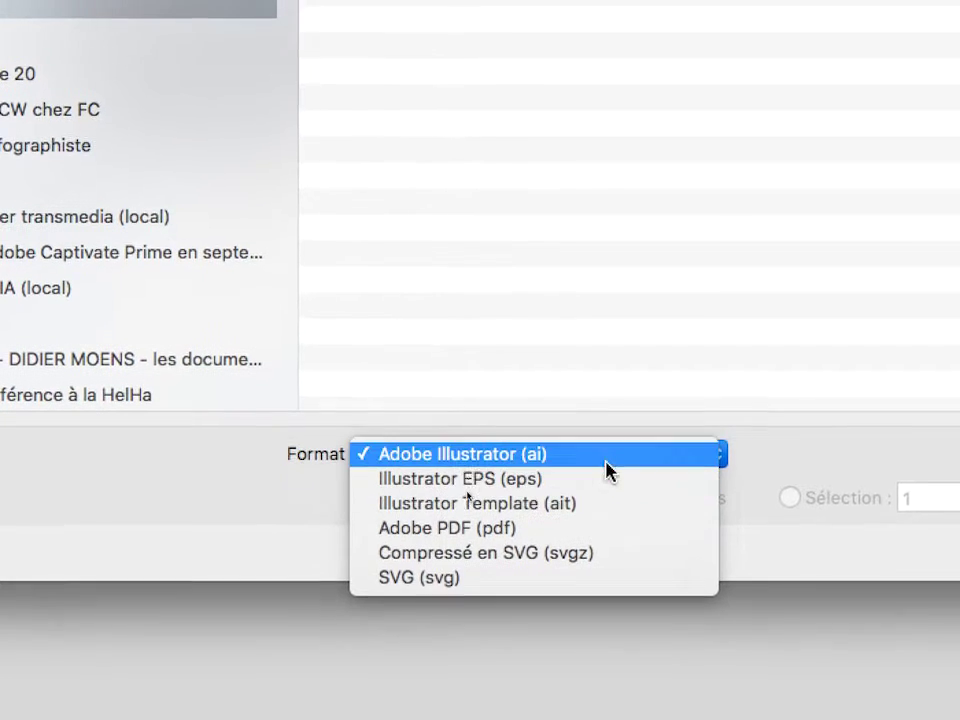
left_click(622, 443)
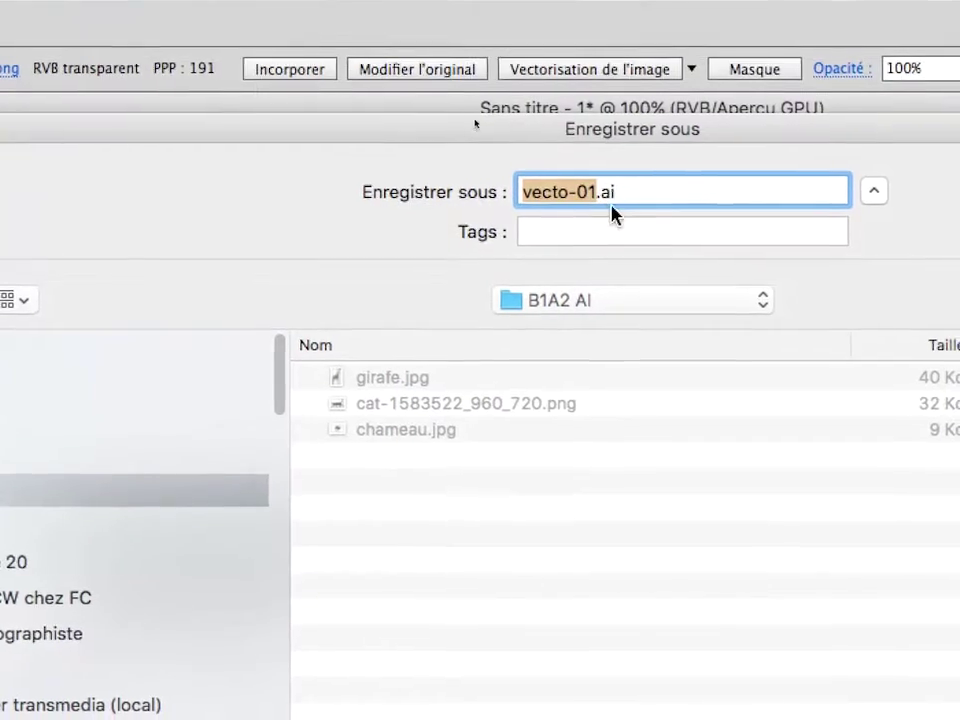
left_click(617, 200)
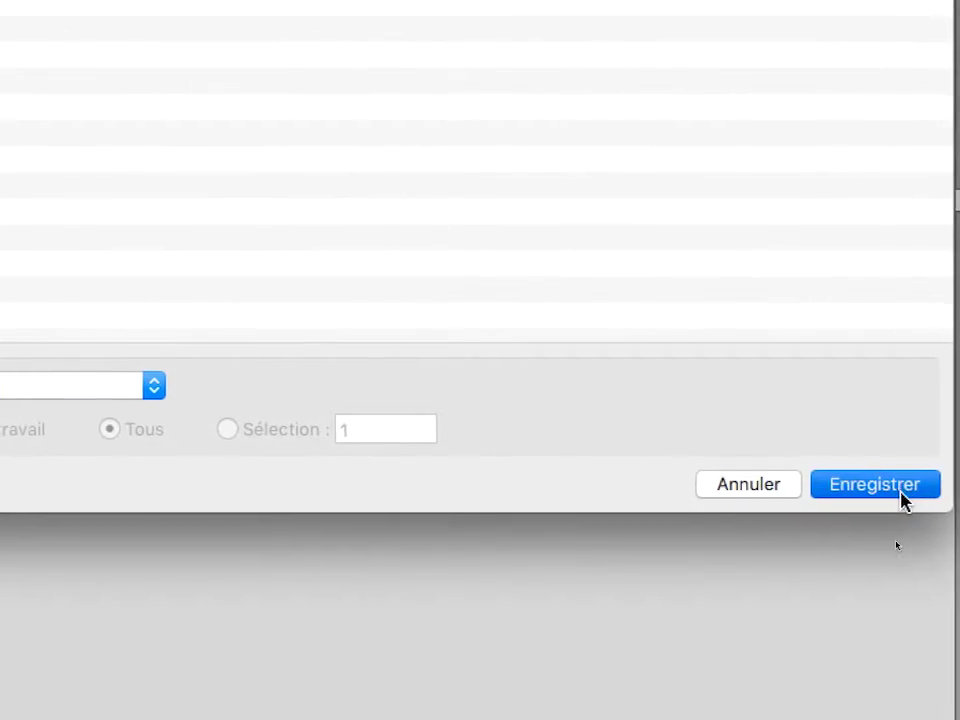
left_click(899, 486)
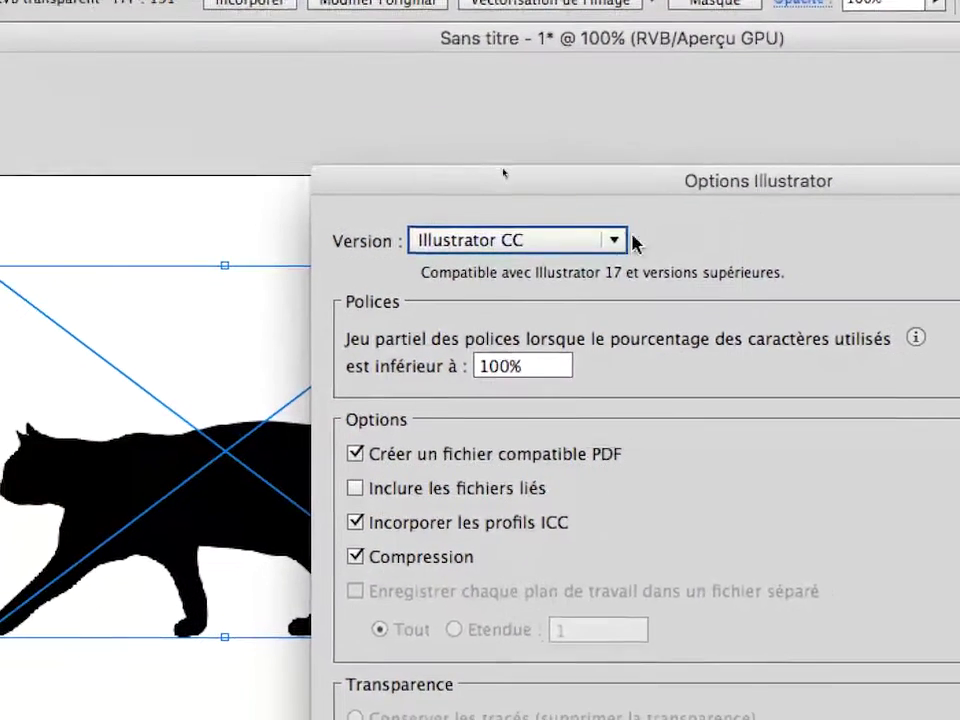
Review the available file versions, keep Illustrator CC with the default save options, and confirm the save.
left_click(576, 267)
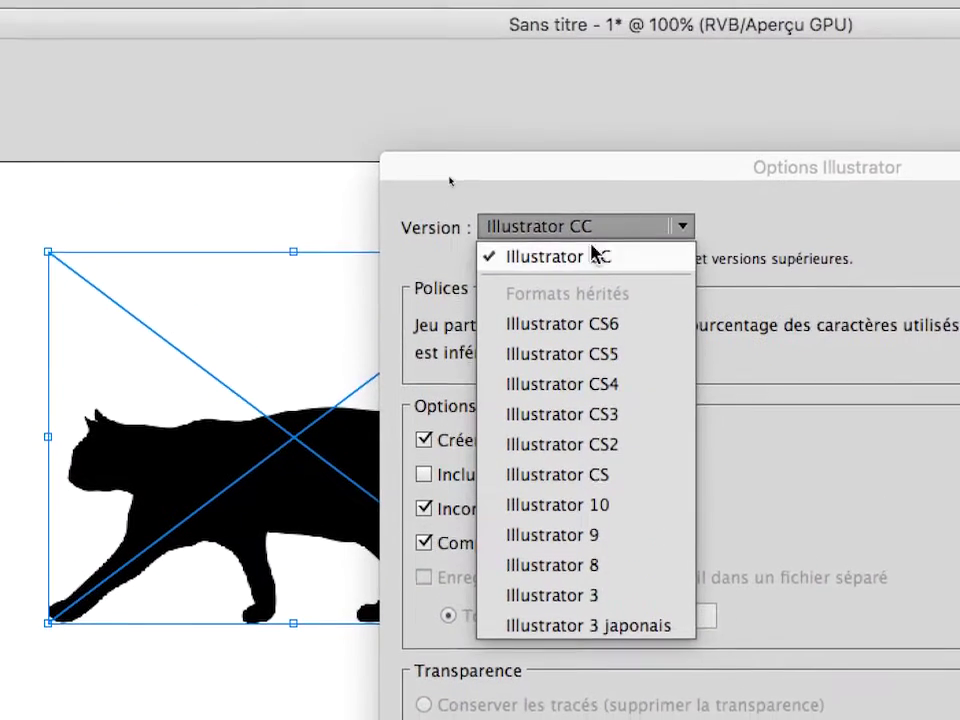
left_click(566, 22)
left_click(633, 241)
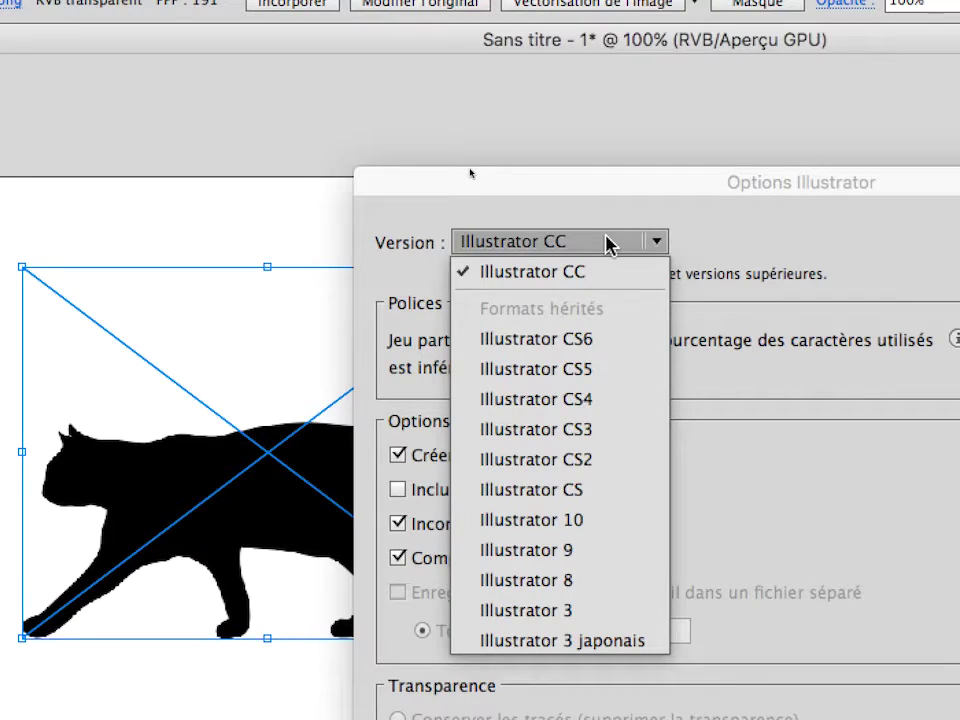
left_click(608, 274)
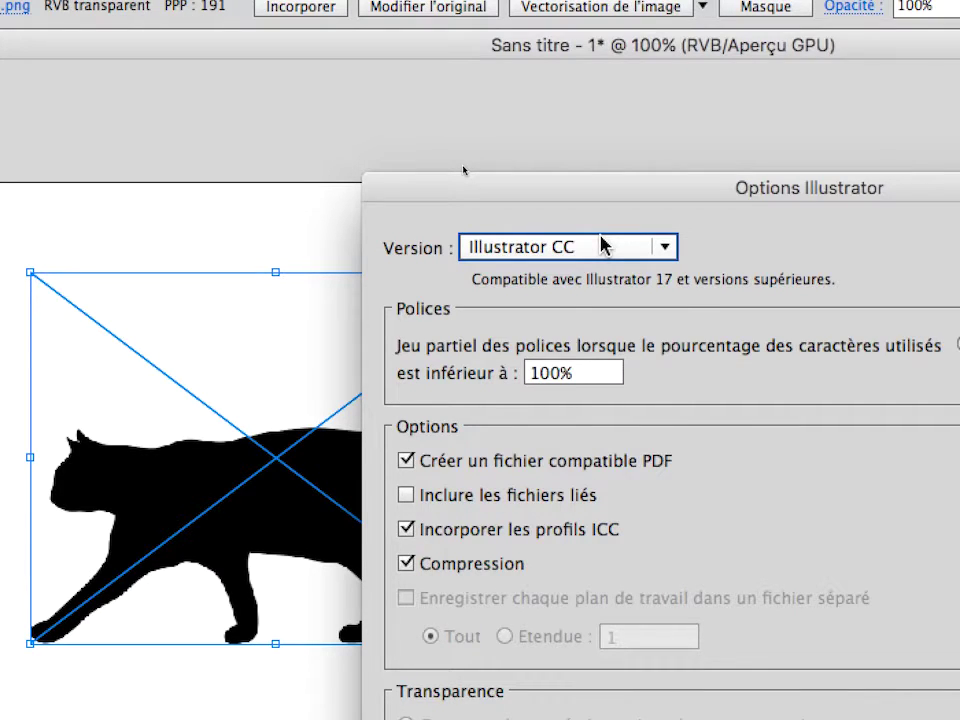
left_click(601, 245)
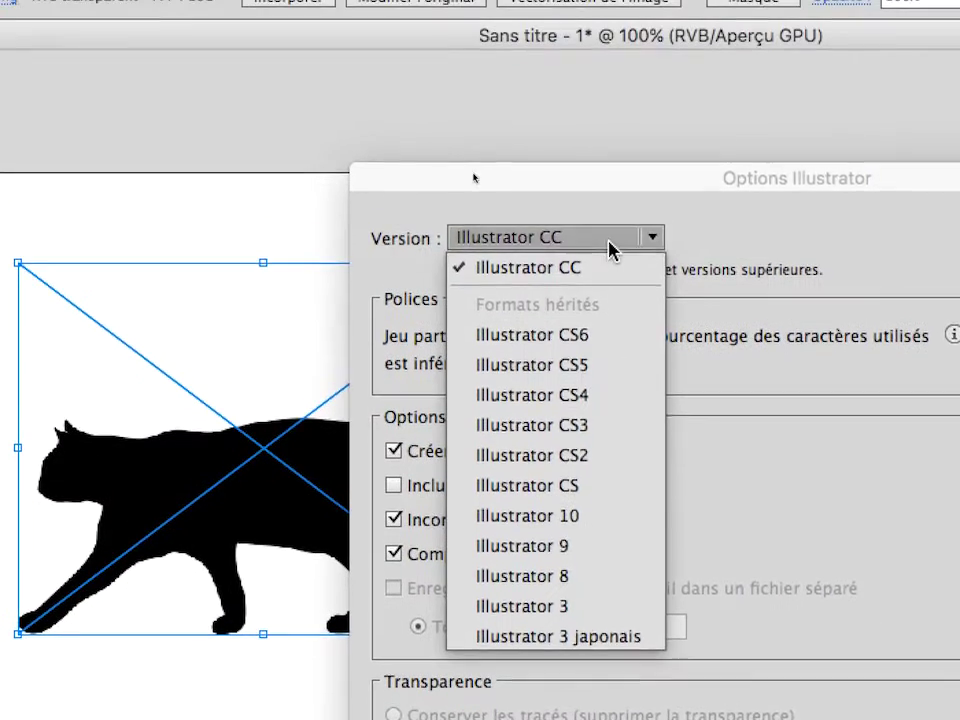
left_click(609, 246)
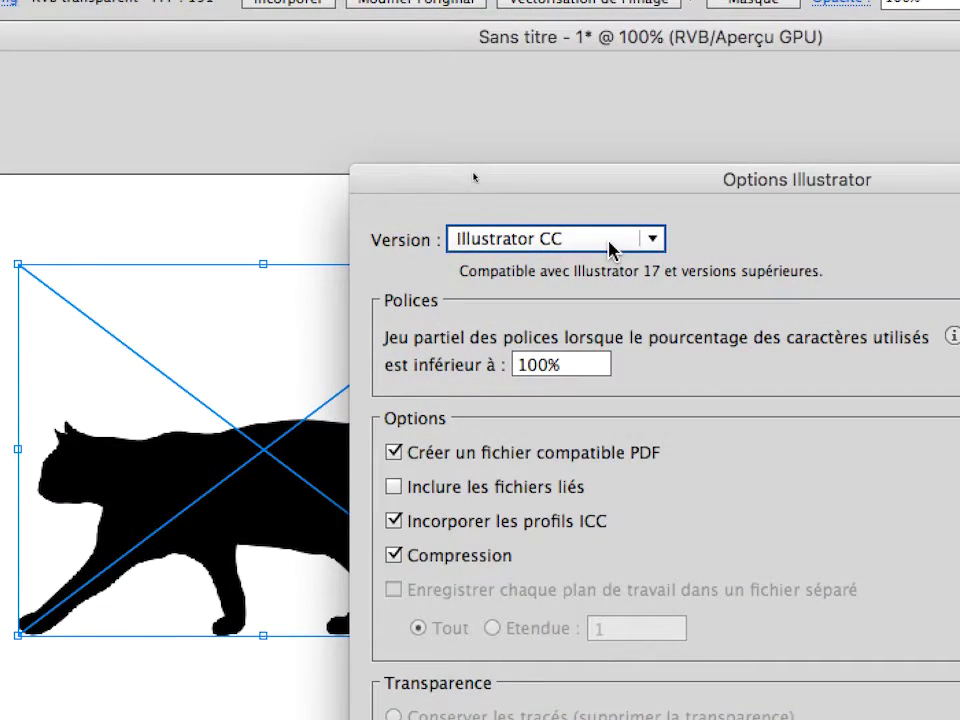
left_click(609, 246)
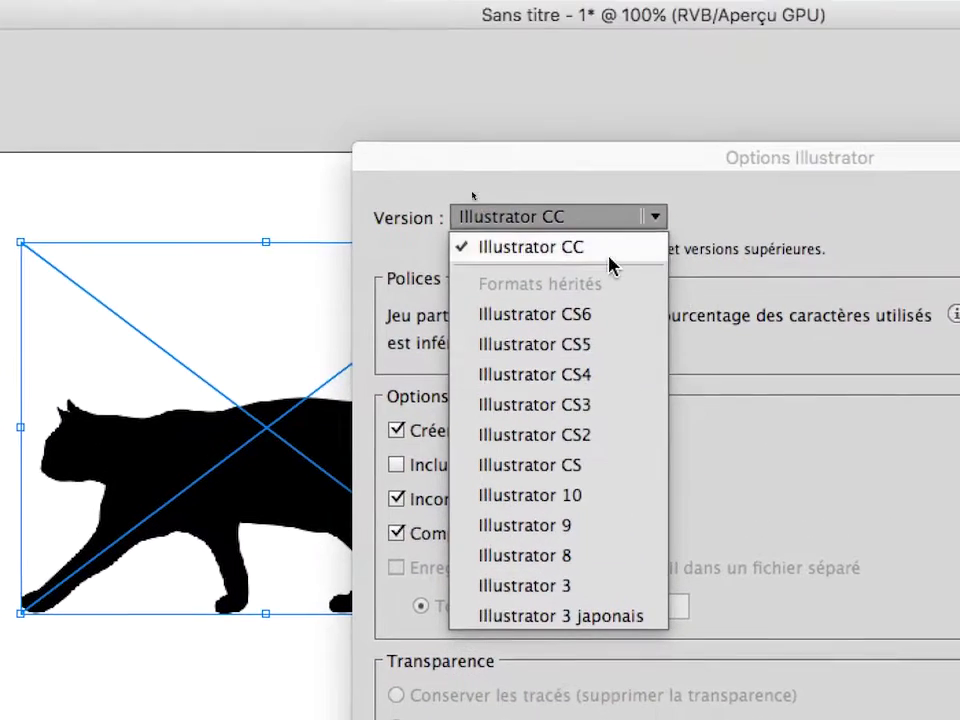
left_click(602, 218)
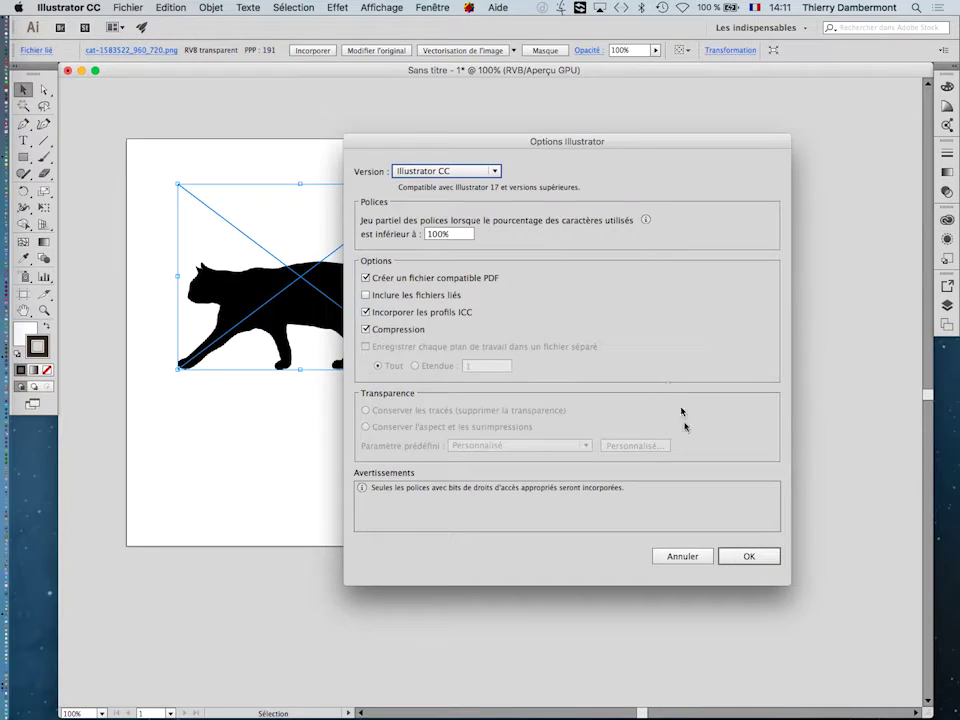
left_click(770, 561)
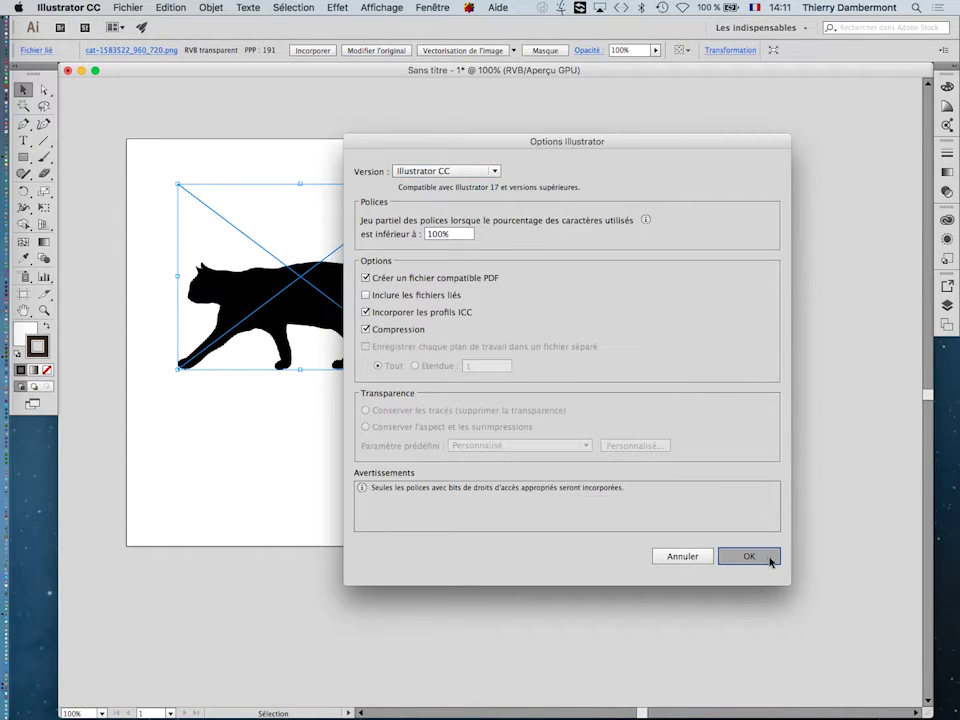